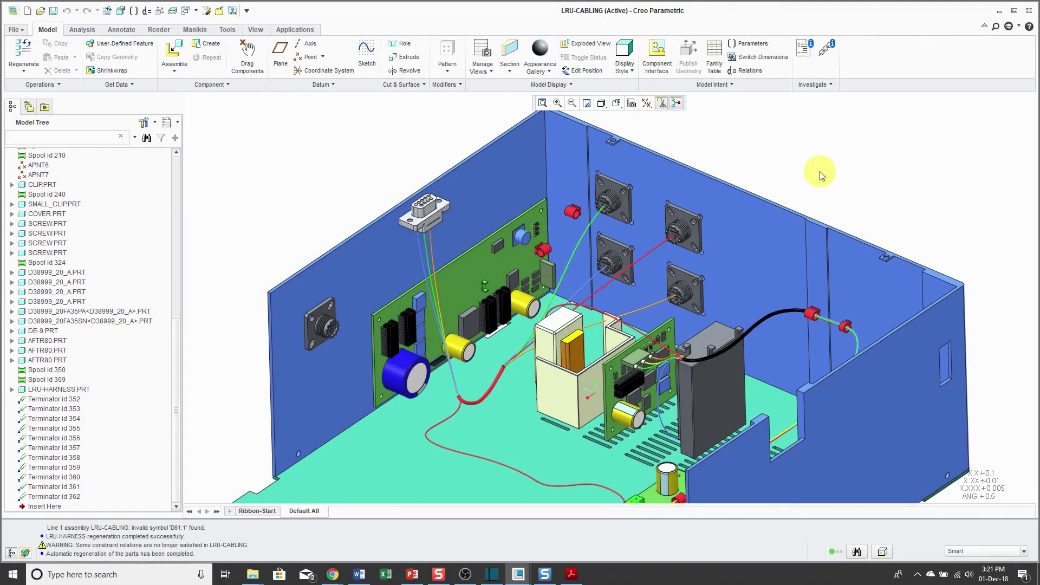
Highlight the D38999_20FA35PA, D38999_20FA35SN and three D38999_20_A connectors in the model, then clear the selection.
{"action": "left_click", "coordinate": [49, 313]}
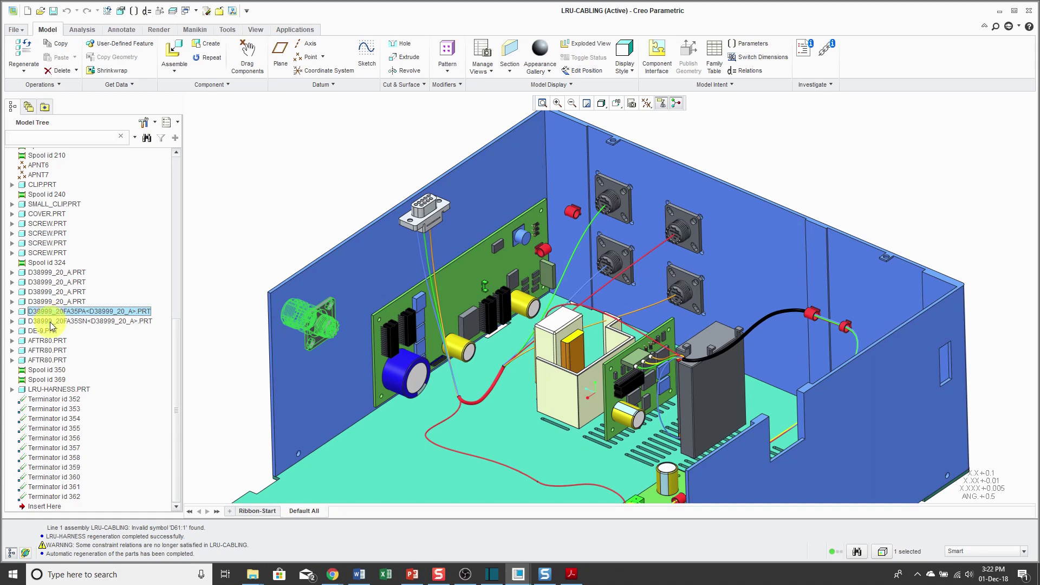
{"action": "left_click", "coordinate": [50, 321]}
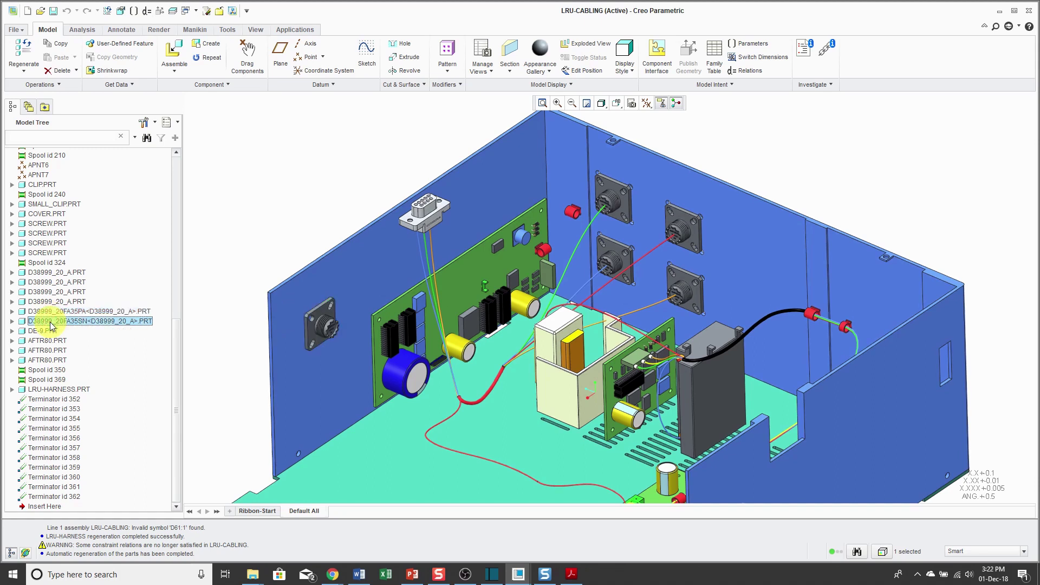
{"action": "left_click", "coordinate": [56, 274]}
{"action": "left_click", "coordinate": [54, 283]}
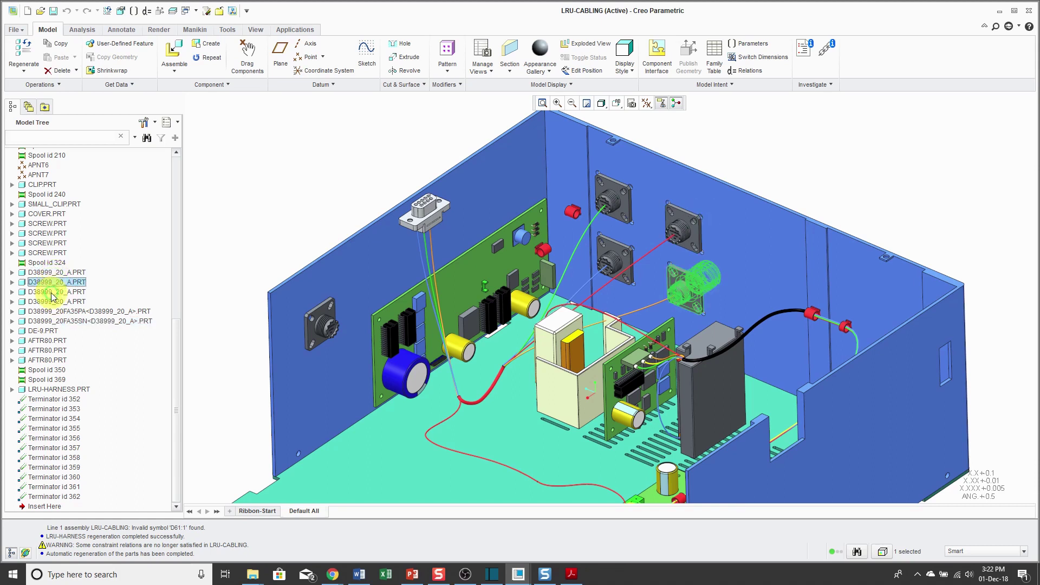
{"action": "left_click", "coordinate": [53, 301]}
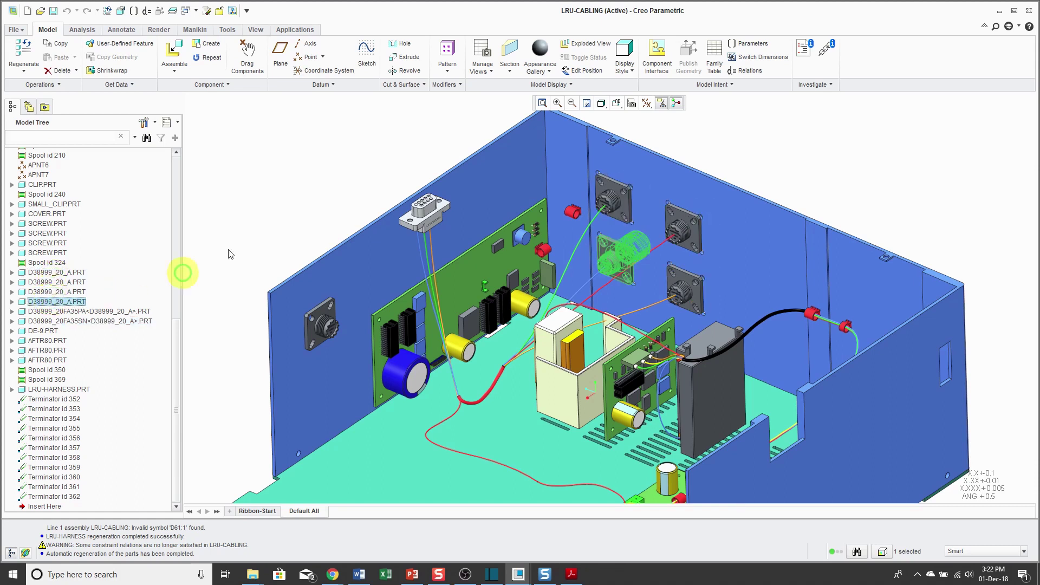
{"action": "left_click", "coordinate": [293, 210]}
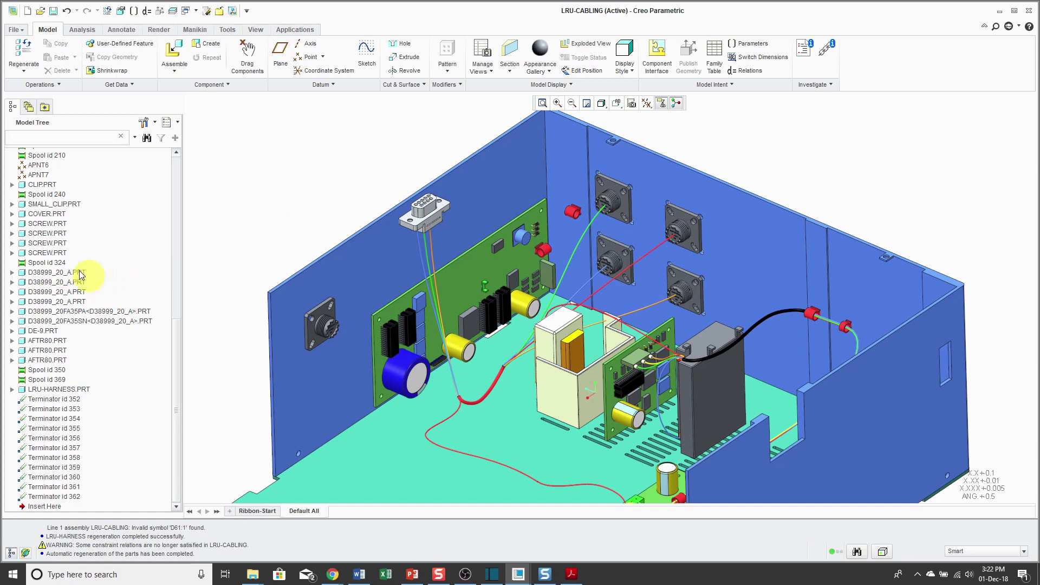
Orbit and zoom the assembly to inspect it from behind and below.
{"action": "middle_click_drag", "start_coordinate": [351, 219], "coordinate": [278, 213]}
{"action": "scroll", "coordinate": [547, 388], "scroll_direction": "down", "scroll_amount": 5}
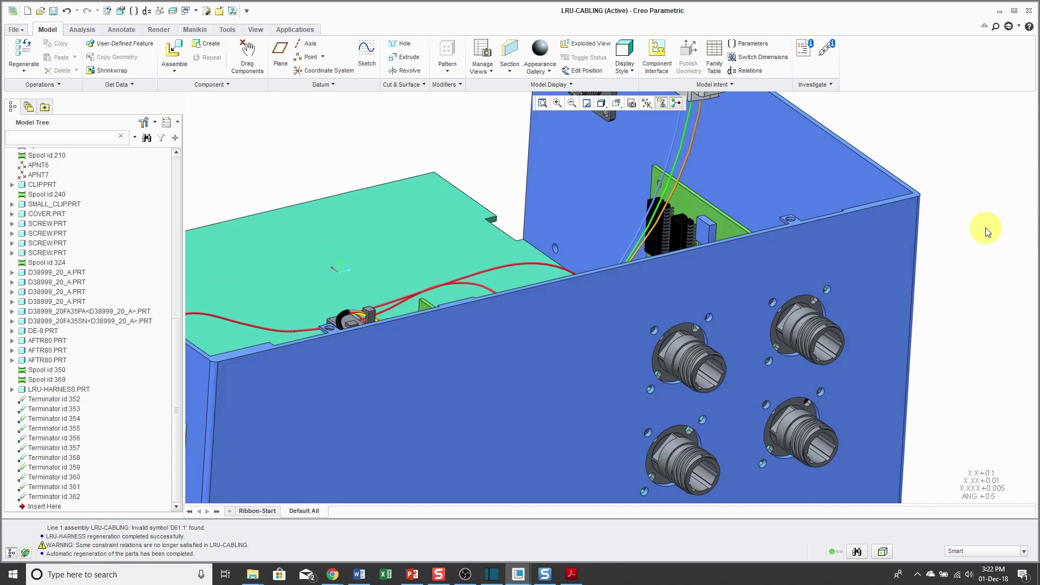
{"action": "middle_click_drag", "start_coordinate": [910, 230], "coordinate": [859, 320]}
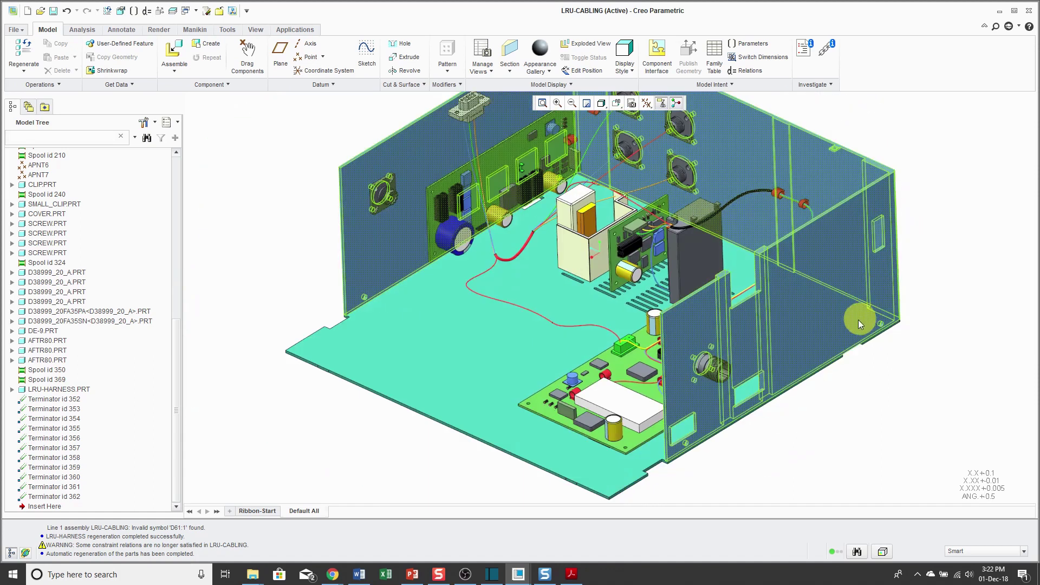
{"action": "scroll", "coordinate": [762, 98], "scroll_direction": "up", "scroll_amount": 4}
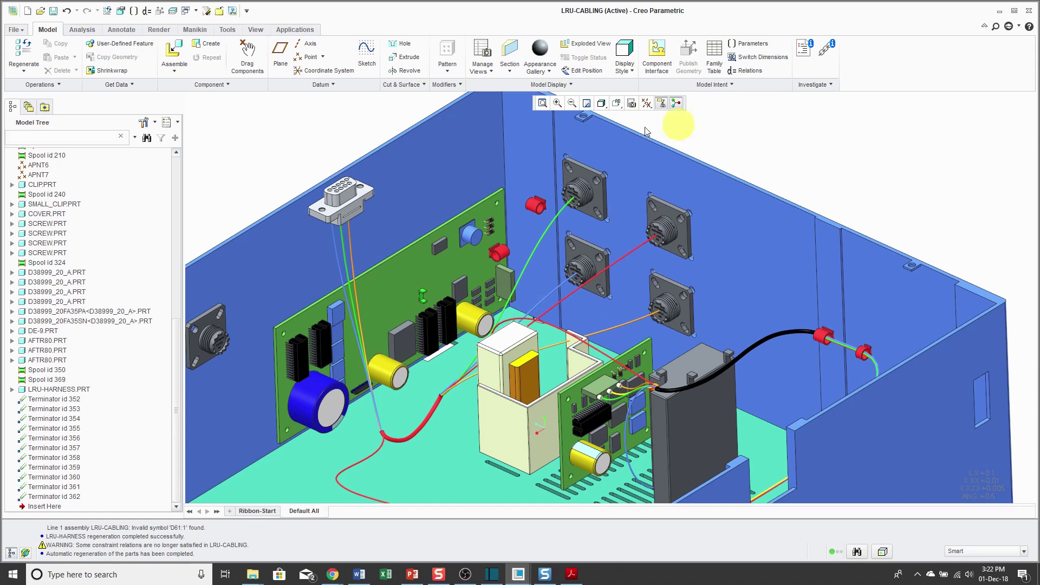
Look over the D38999_20_A and D38999_20_C part windows, then return to LRU-CABLING.
{"action": "left_click", "coordinate": [192, 12]}
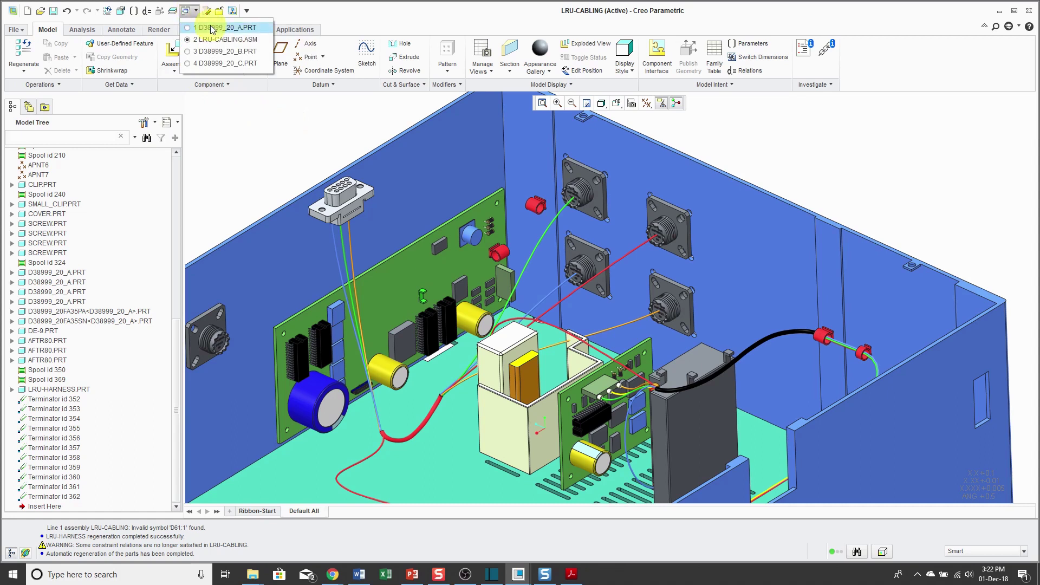
{"action": "left_click", "coordinate": [213, 27]}
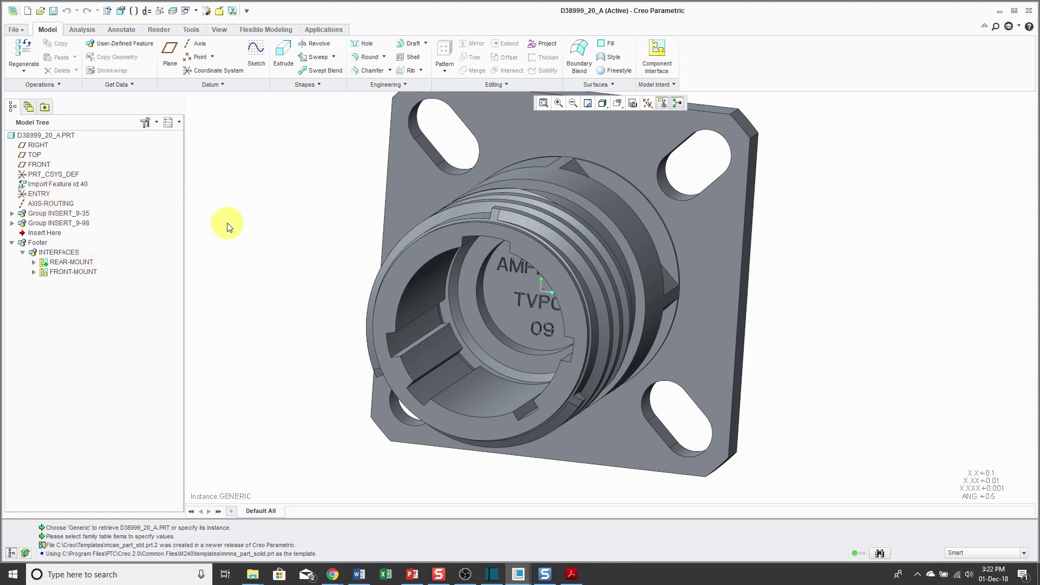
{"action": "left_click", "coordinate": [195, 11]}
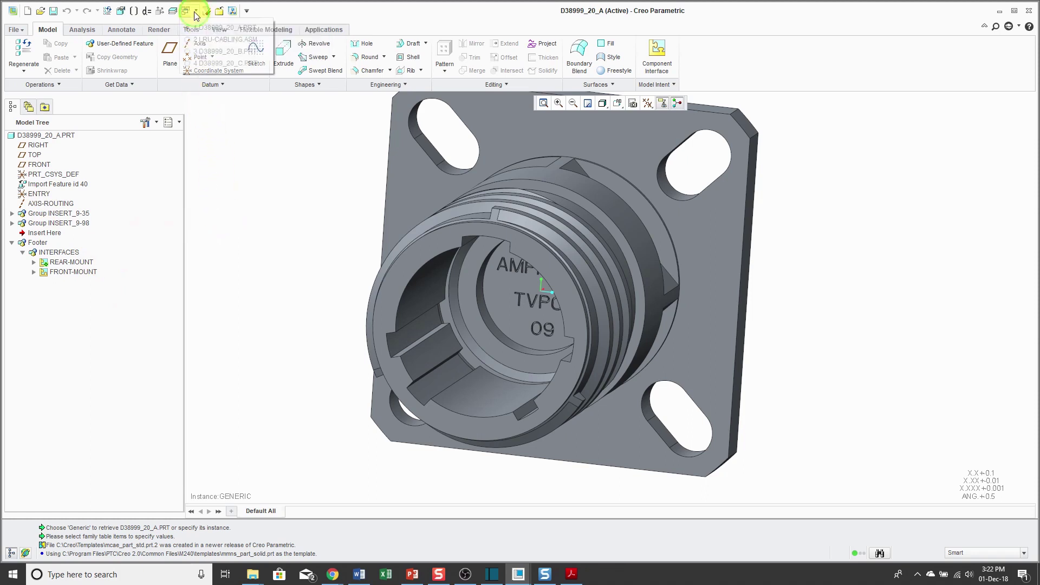
{"action": "left_click", "coordinate": [204, 63]}
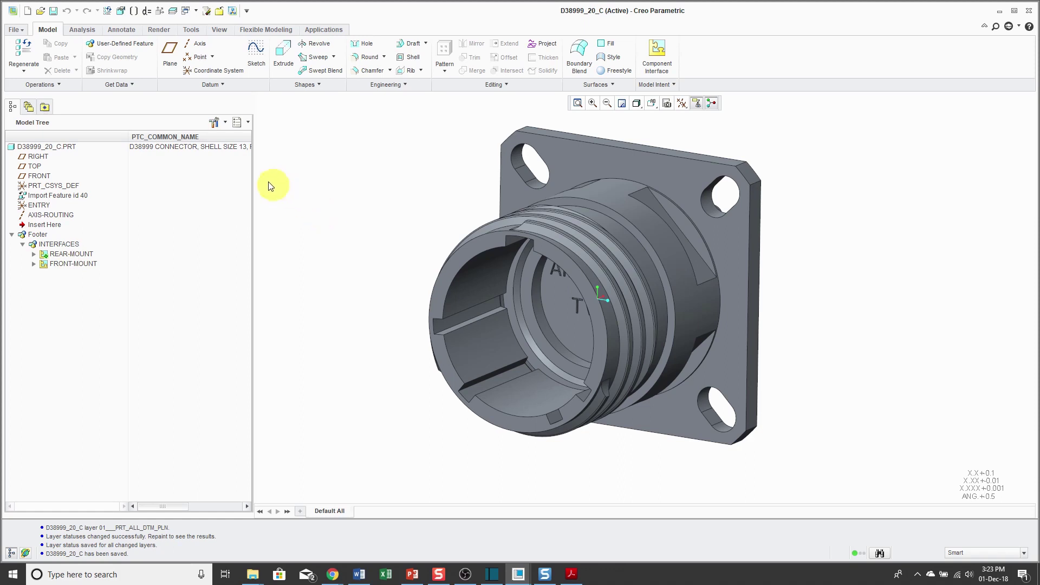
{"action": "left_click", "coordinate": [195, 14]}
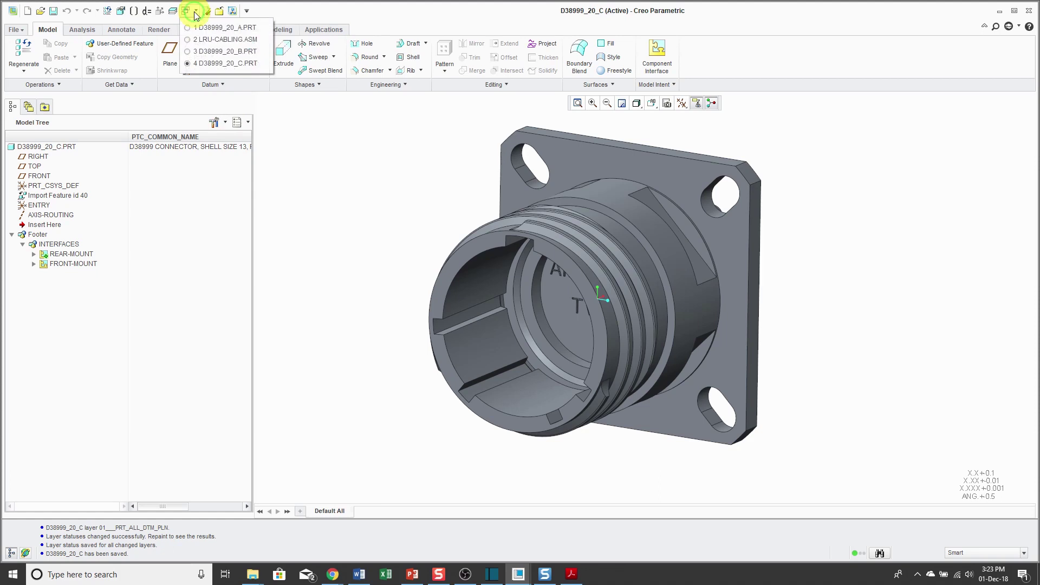
{"action": "left_click", "coordinate": [222, 40]}
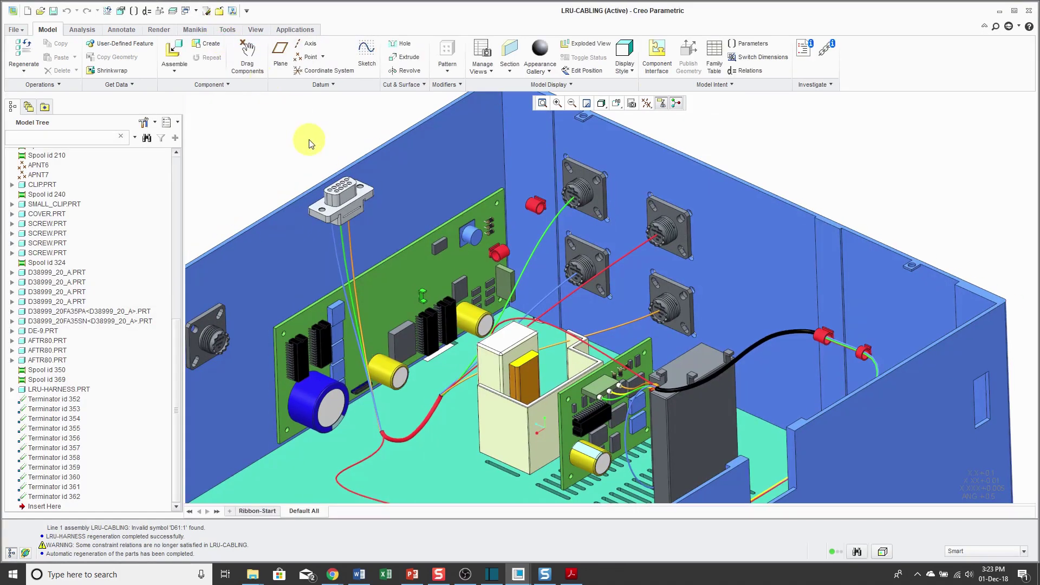
Start a Replace on the upper-left connector, skip its family instances, and choose Unrelated Component.
{"action": "left_click", "coordinate": [597, 189]}
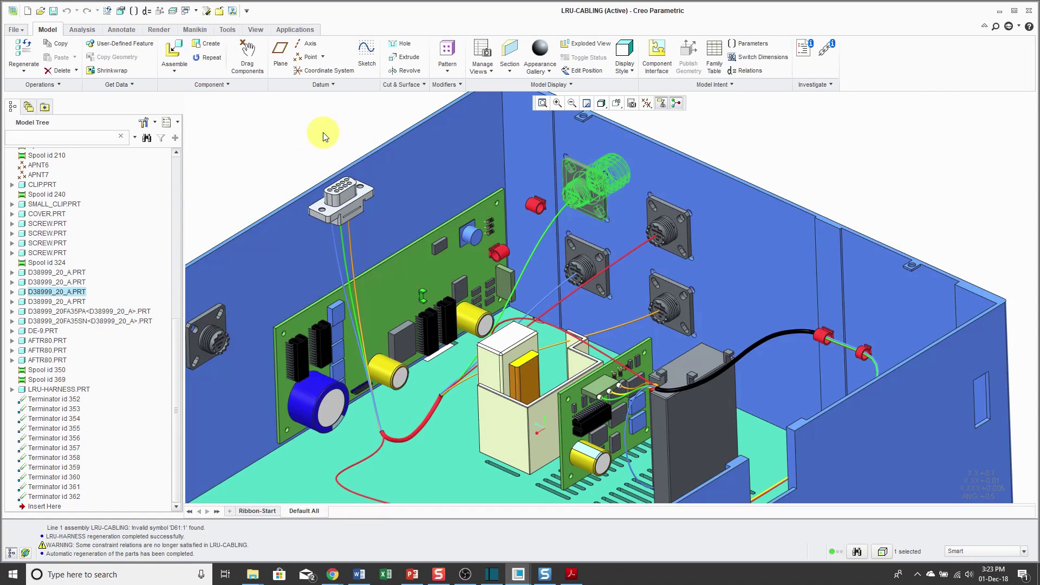
{"action": "right_click", "coordinate": [323, 133]}
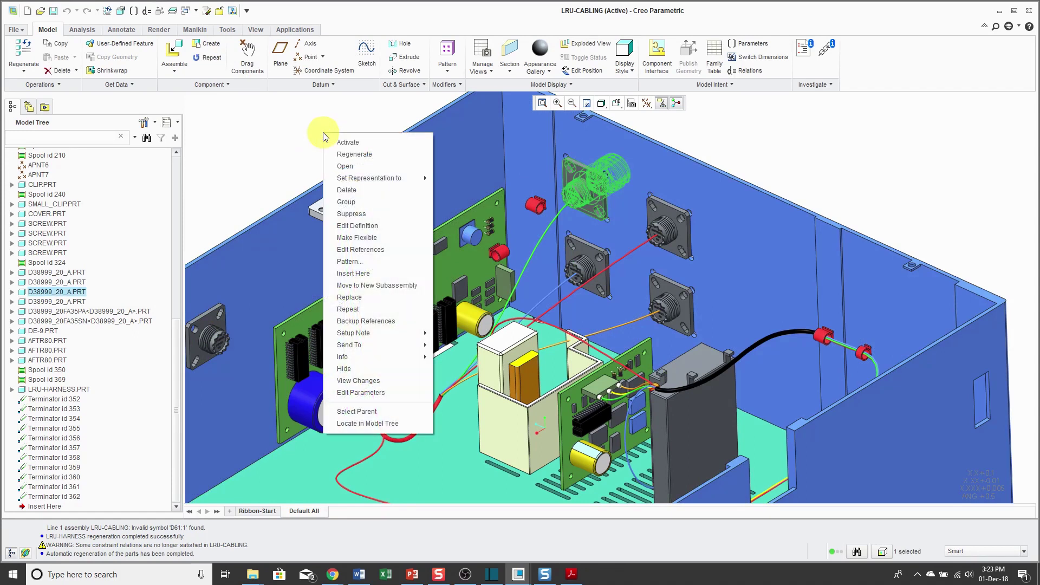
{"action": "left_click", "coordinate": [359, 299]}
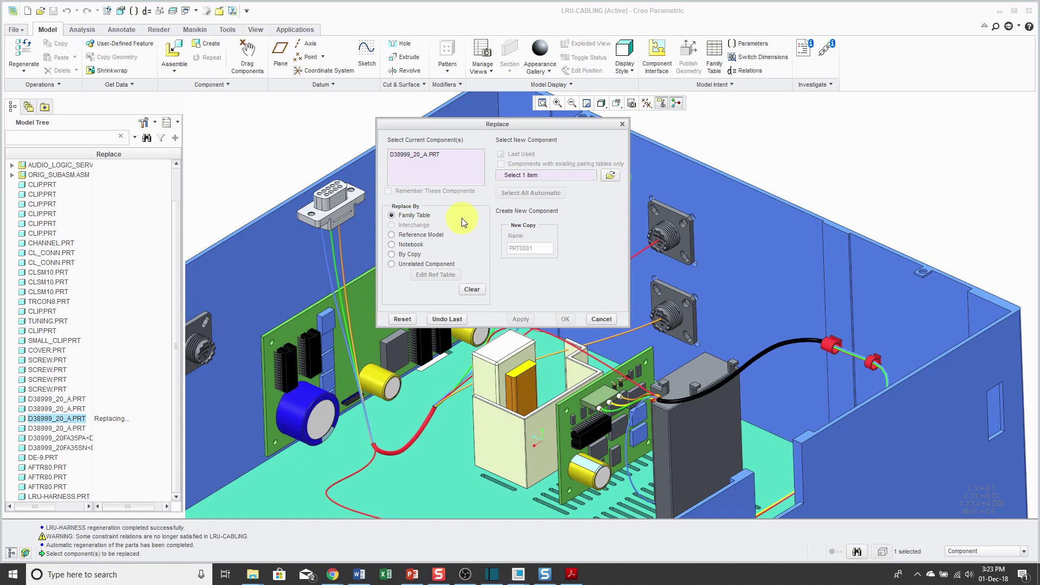
{"action": "left_click", "coordinate": [610, 175]}
{"action": "scroll", "coordinate": [459, 397], "scroll_direction": "down", "scroll_amount": 5}
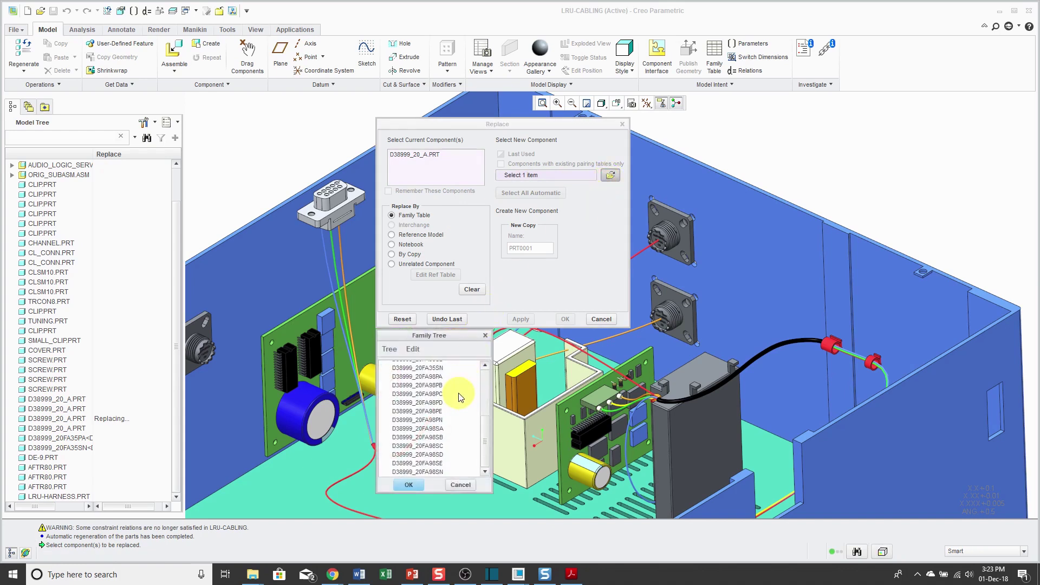
{"action": "scroll", "coordinate": [459, 397], "scroll_direction": "up", "scroll_amount": 5}
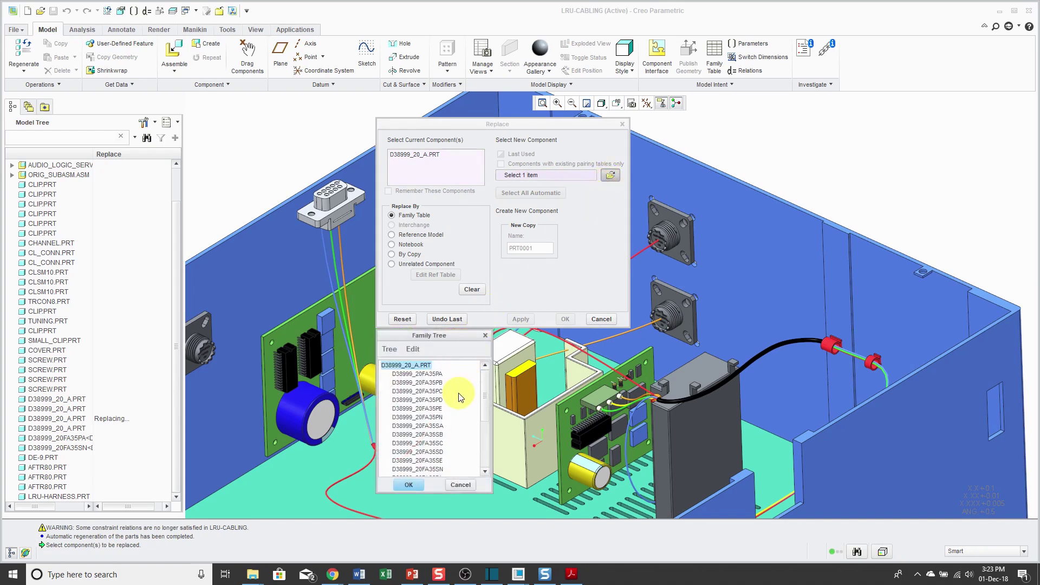
{"action": "left_click", "coordinate": [463, 485]}
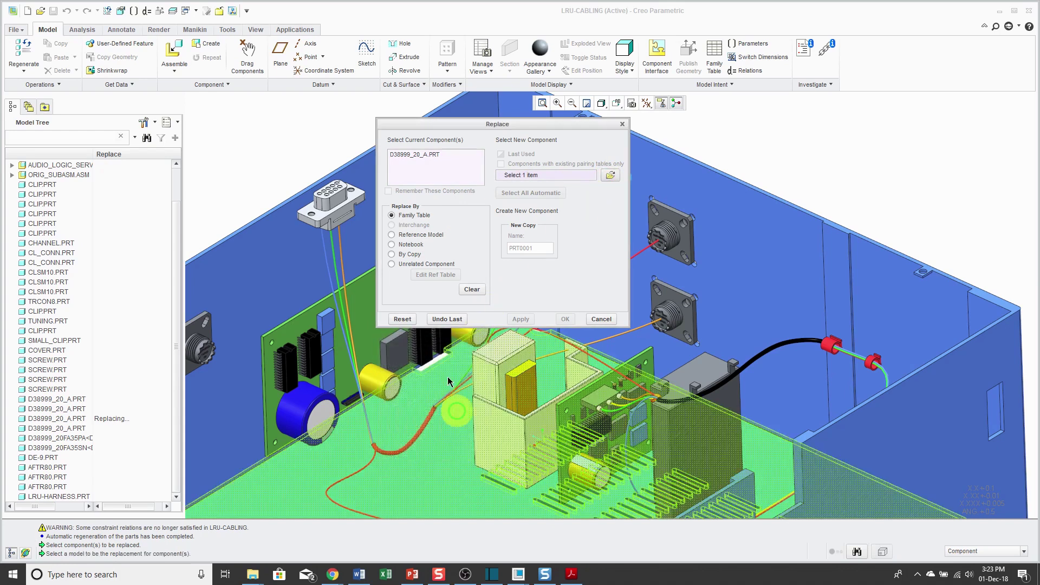
{"action": "left_click", "coordinate": [392, 264]}
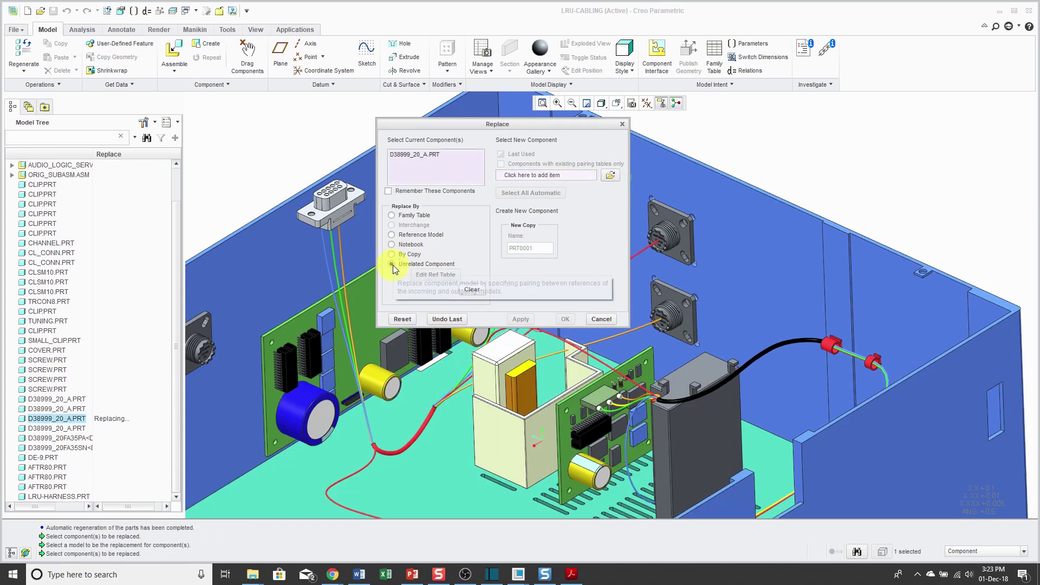
Browse to d38999_20_c.prt and load it as the new component.
{"action": "left_click", "coordinate": [610, 175]}
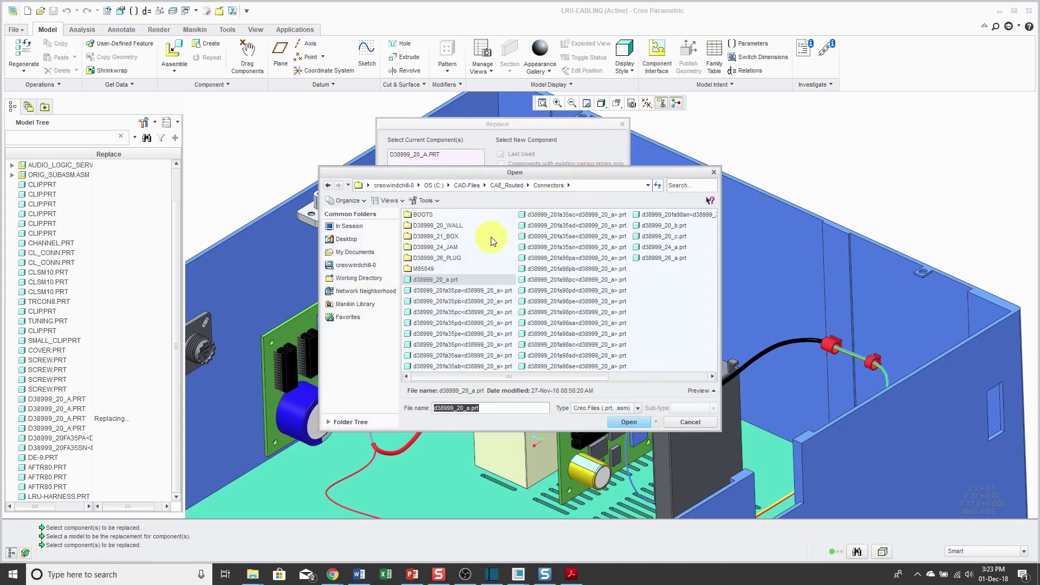
{"action": "left_click", "coordinate": [665, 237]}
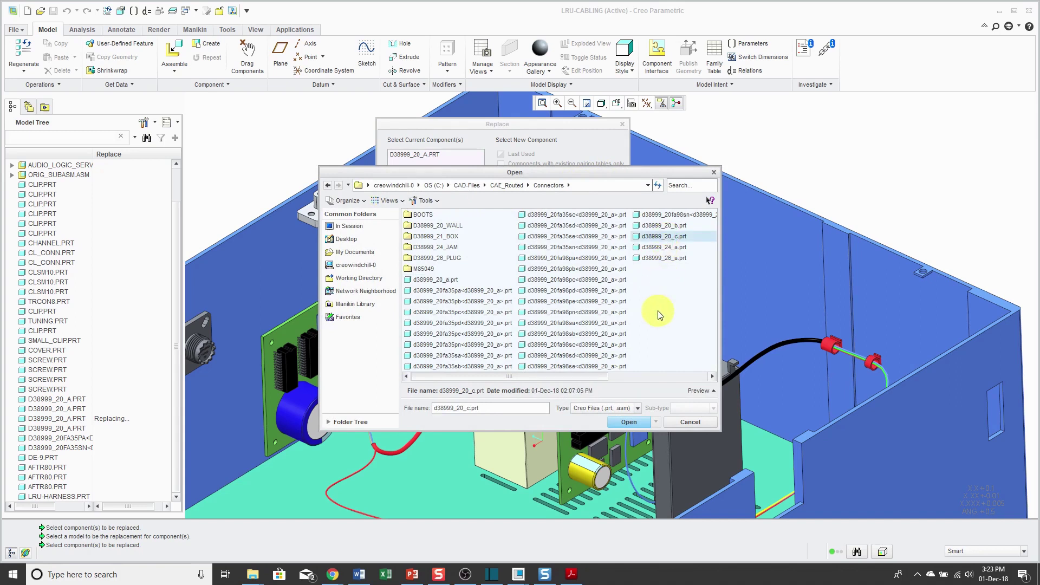
{"action": "left_click", "coordinate": [628, 422]}
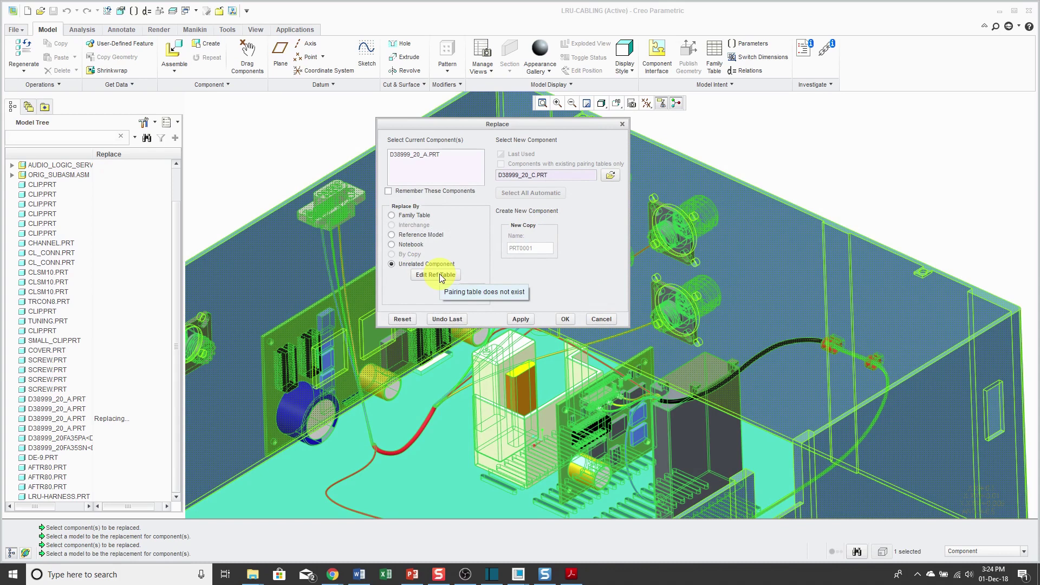
Open the Reference Pairing Table, widen its columns, and evaluate to auto-pair all five tags.
{"action": "left_click", "coordinate": [440, 275]}
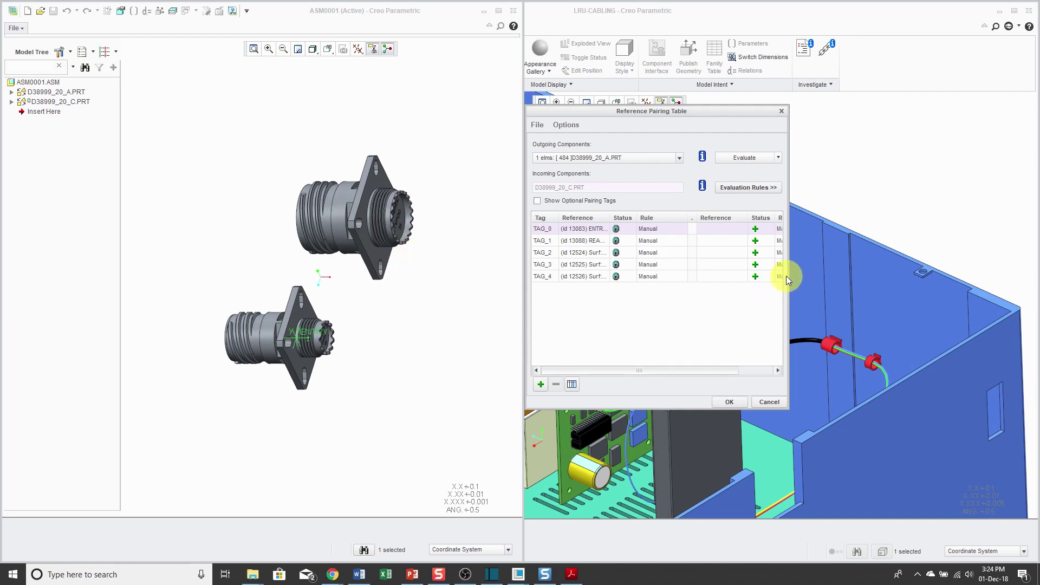
{"action": "left_click_drag", "start_coordinate": [791, 281], "coordinate": [952, 264]}
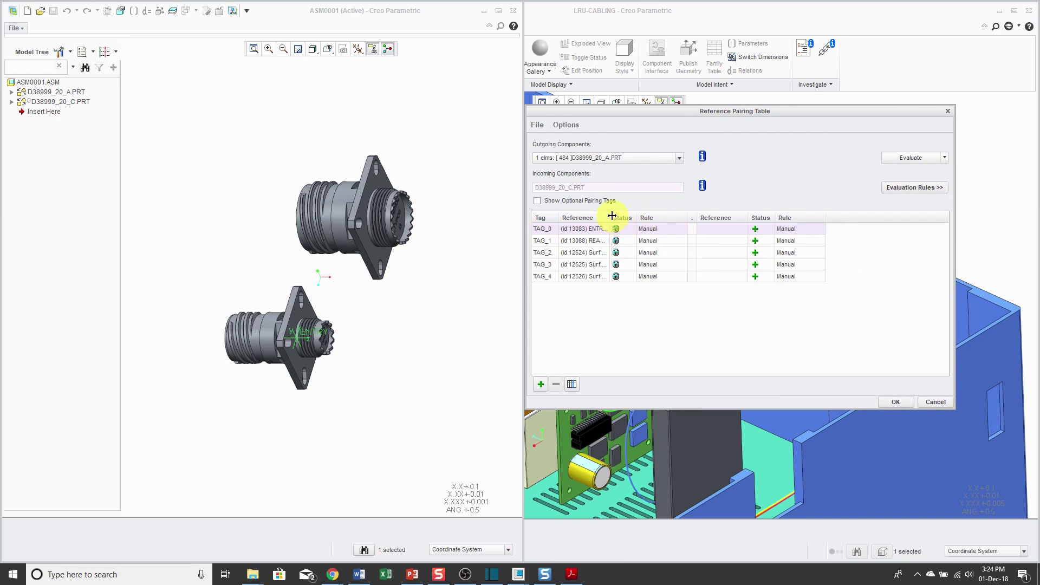
{"action": "left_click_drag", "start_coordinate": [612, 217], "coordinate": [709, 213]}
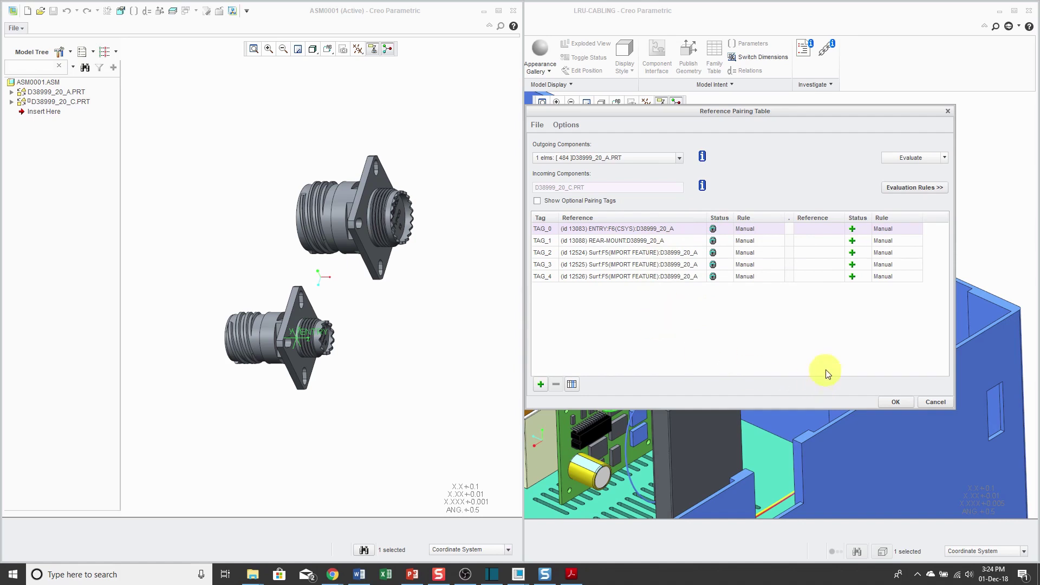
{"action": "left_click", "coordinate": [929, 188]}
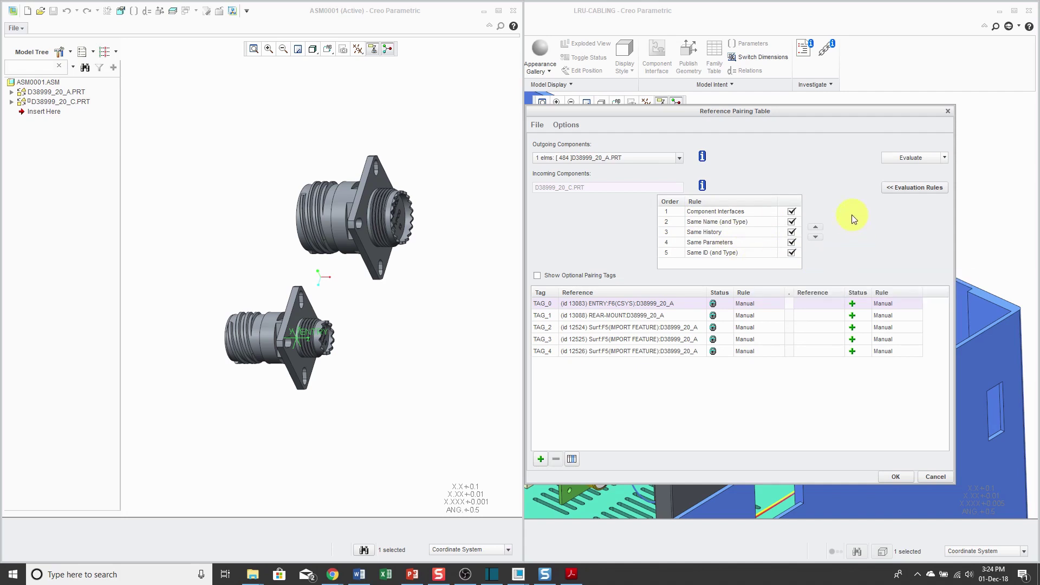
{"action": "left_click", "coordinate": [914, 159]}
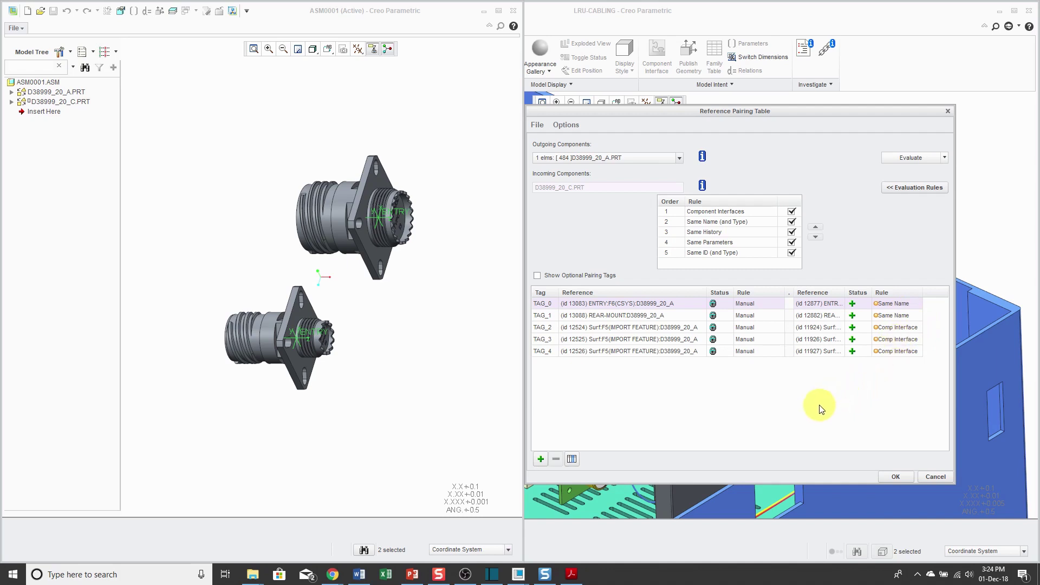
Apply the replacement and check that D38999_20_C.PRT appears in the model tree.
{"action": "left_click", "coordinate": [898, 477]}
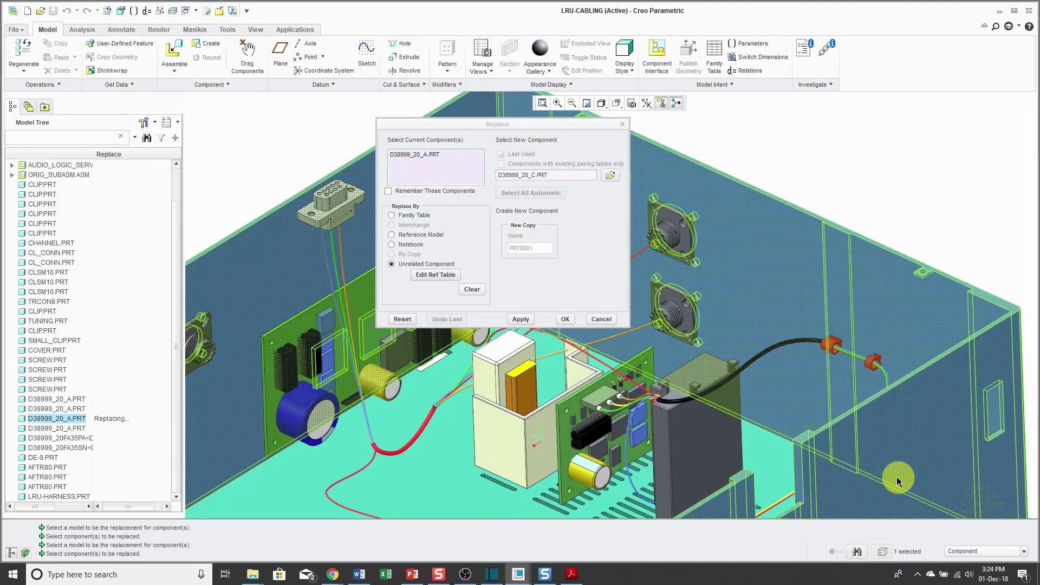
{"action": "left_click", "coordinate": [567, 318]}
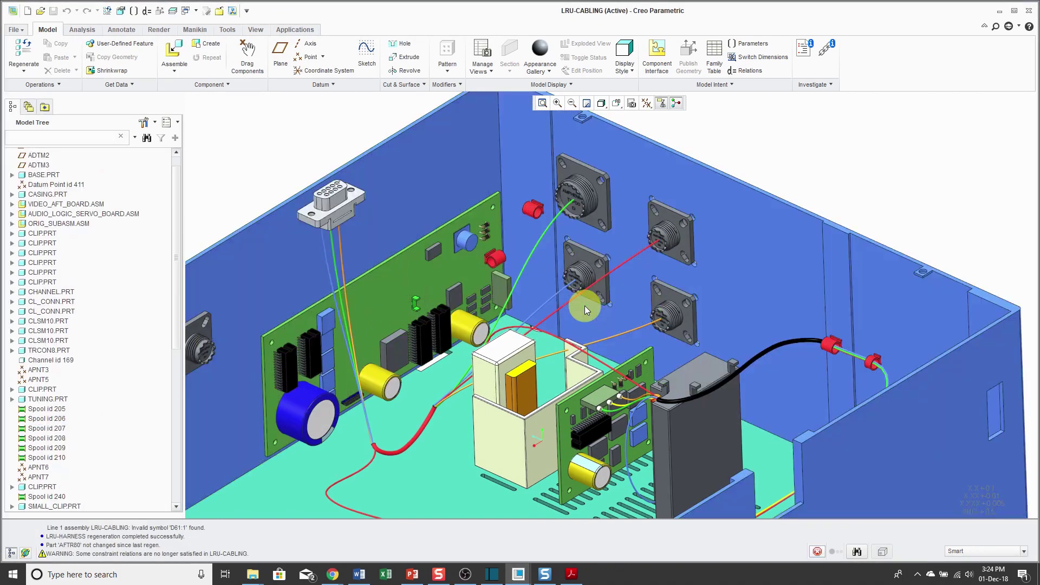
{"action": "scroll", "coordinate": [650, 157], "scroll_direction": "down", "scroll_amount": 3}
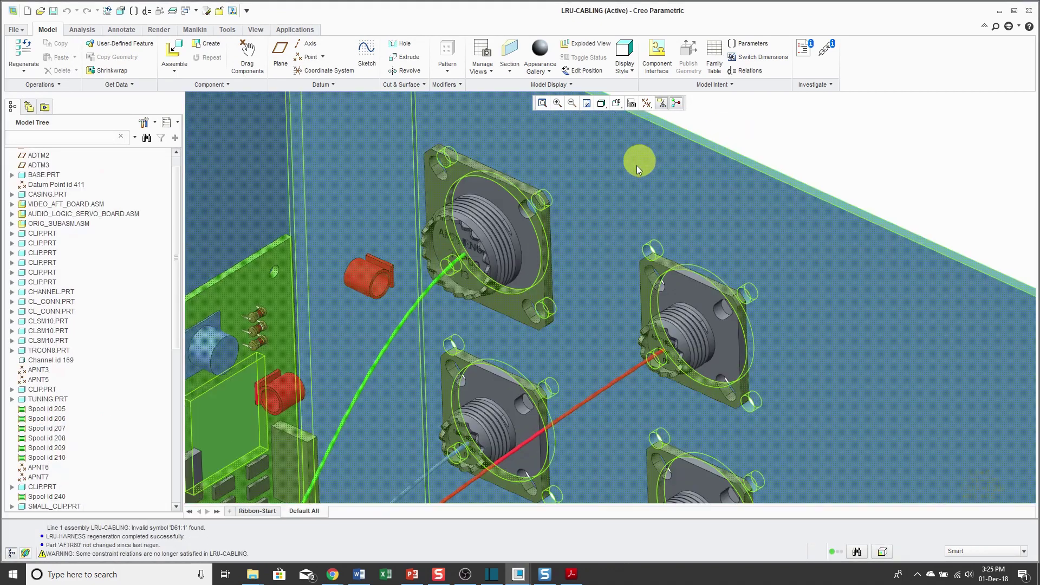
{"action": "scroll", "coordinate": [564, 279], "scroll_direction": "up", "scroll_amount": 3}
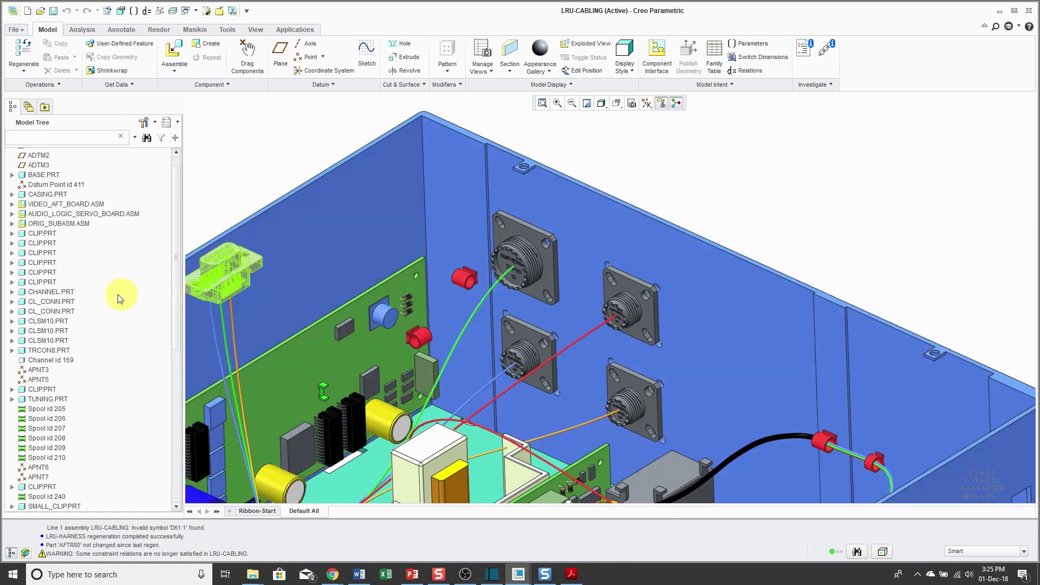
{"action": "scroll", "coordinate": [115, 323], "scroll_direction": "down", "scroll_amount": 8}
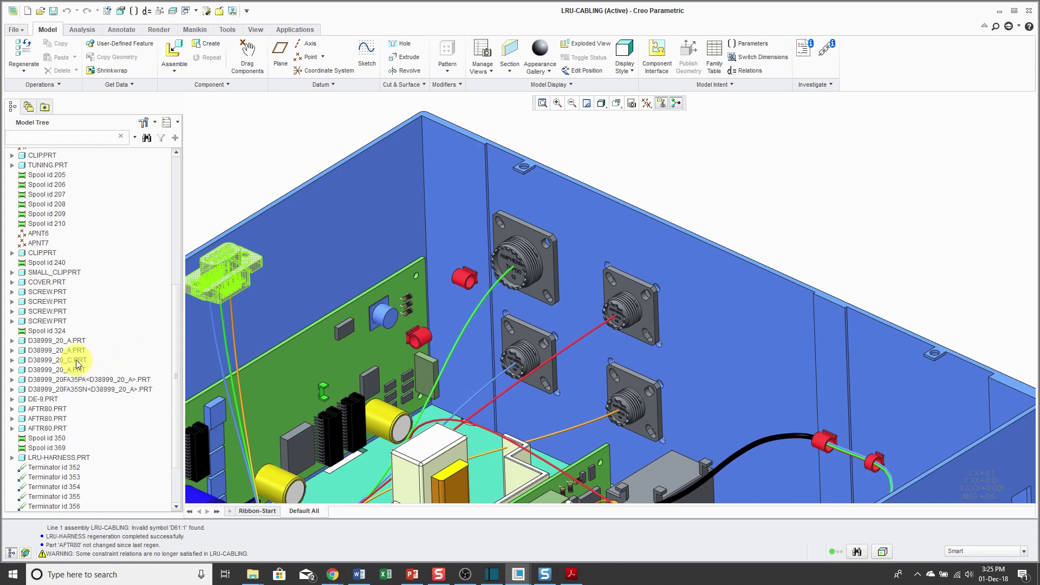
Replace the upper-right D38999_20_A with unrelated part d38999_20_c.prt and open its Reference Pairing Table.
{"action": "left_click", "coordinate": [645, 296]}
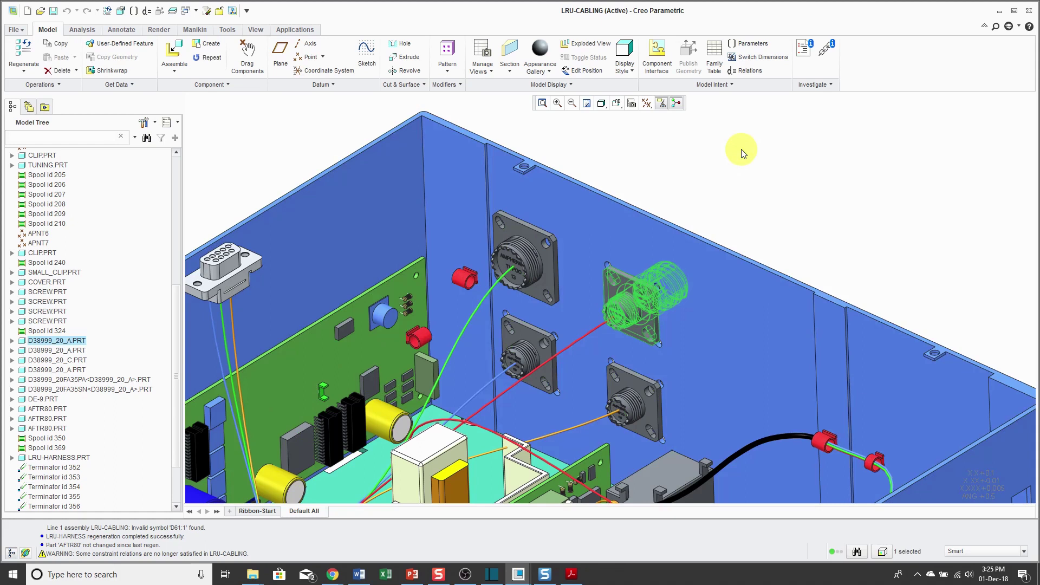
{"action": "right_click", "coordinate": [704, 189]}
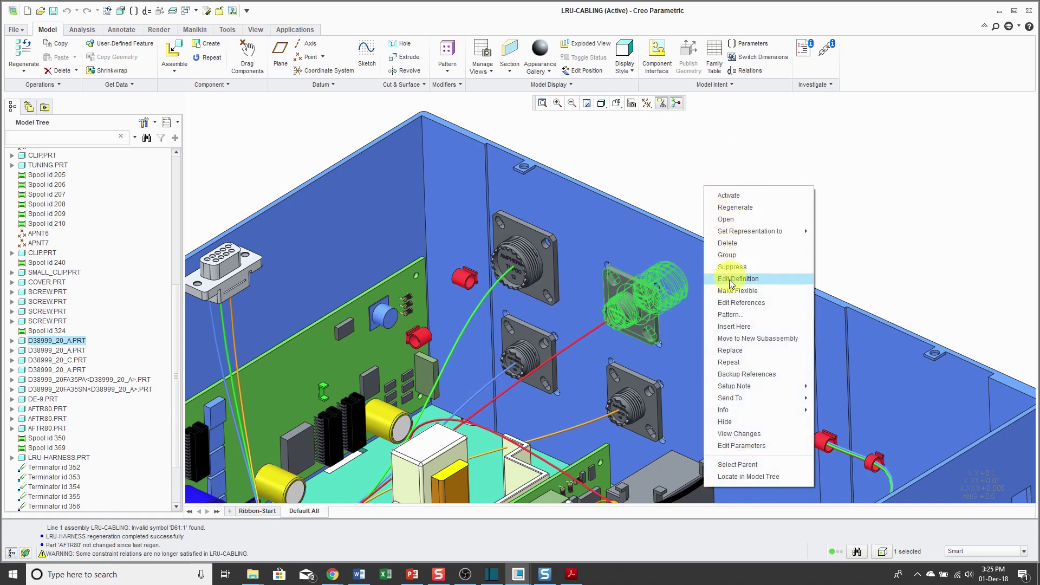
{"action": "left_click", "coordinate": [735, 350]}
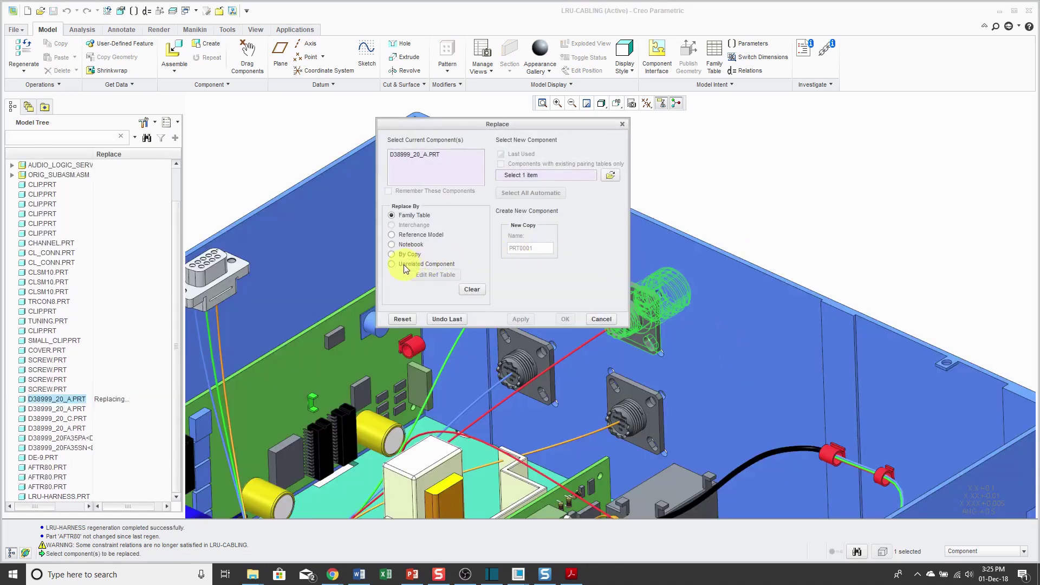
{"action": "left_click", "coordinate": [404, 266]}
{"action": "left_click", "coordinate": [611, 176]}
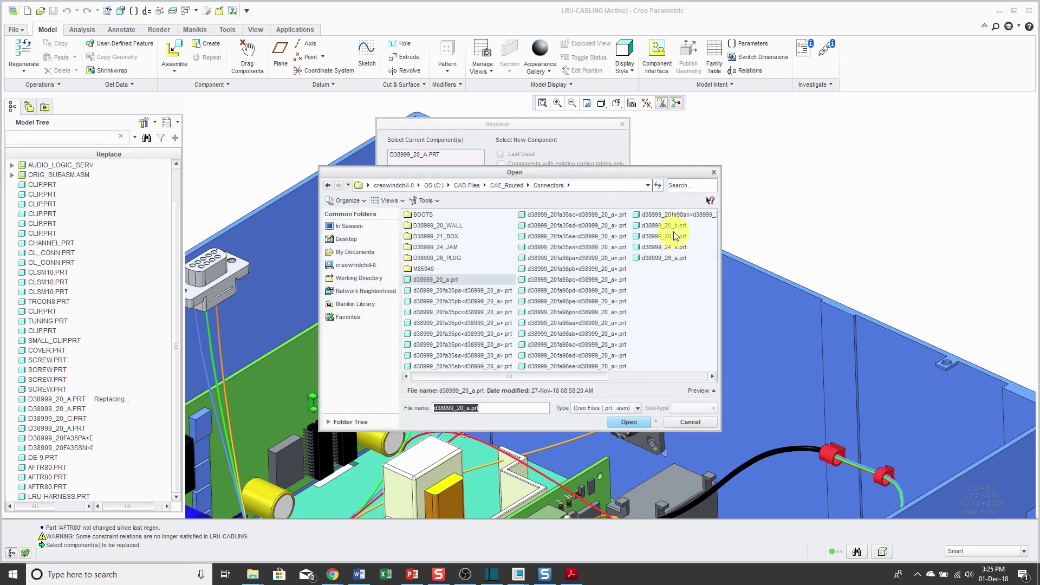
{"action": "double_click", "coordinate": [674, 235]}
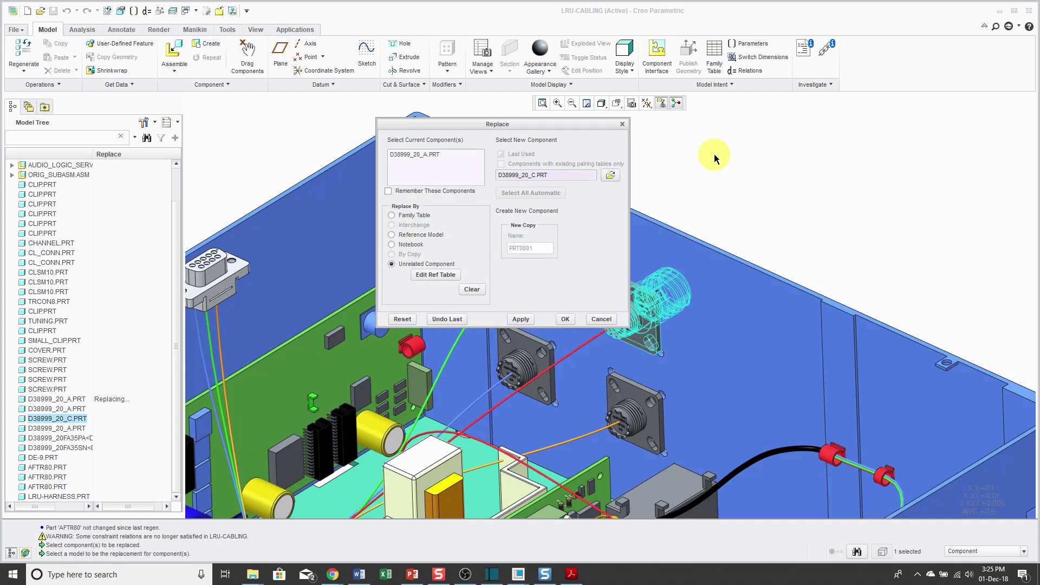
{"action": "left_click", "coordinate": [428, 276]}
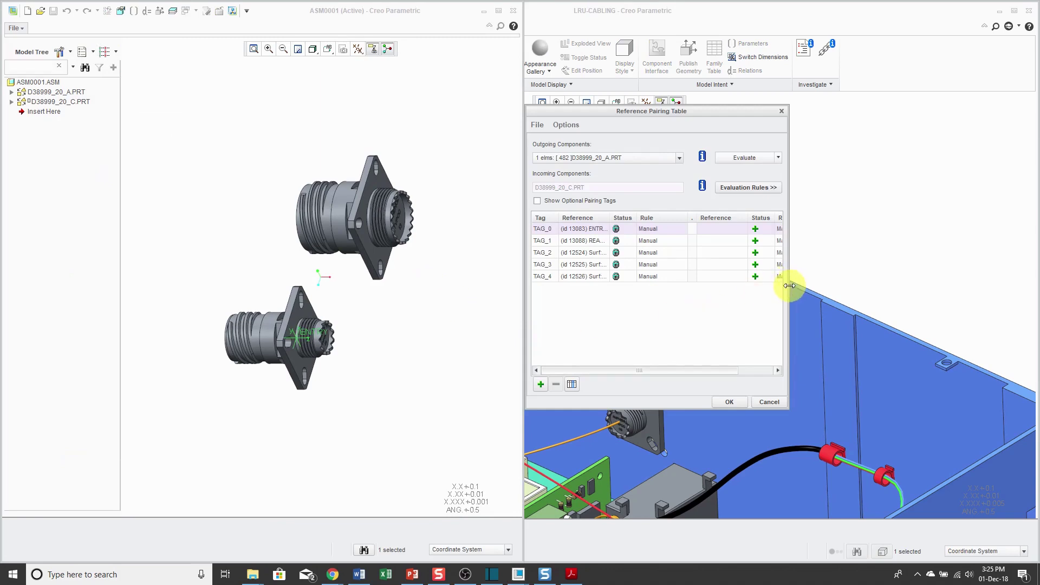
Widen the pairing table, show coordinate systems, and match TAG_0 to the C part's ENTRY csys.
{"action": "left_click_drag", "start_coordinate": [789, 285], "coordinate": [985, 269]}
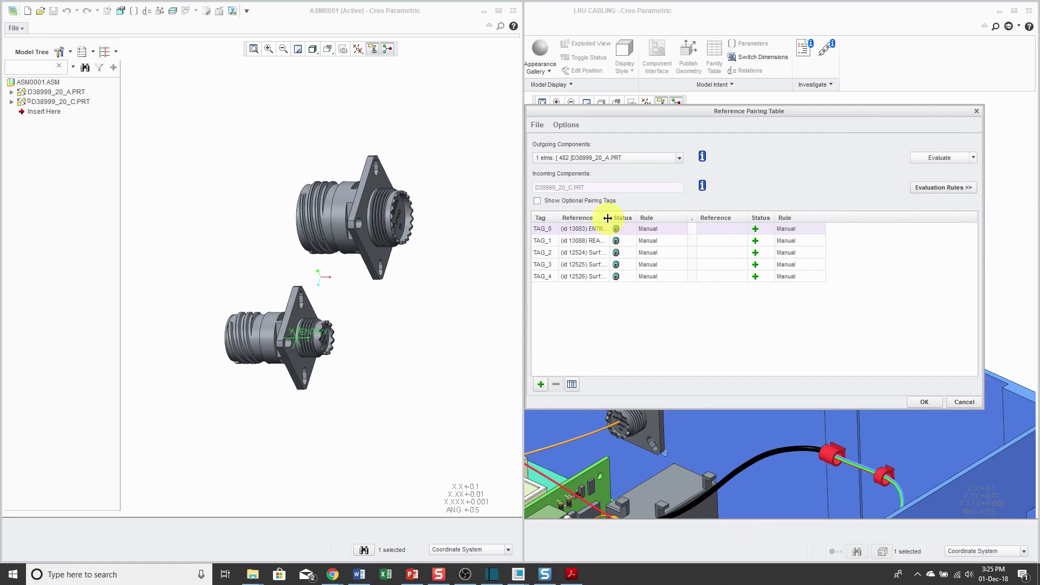
{"action": "left_click_drag", "start_coordinate": [607, 218], "coordinate": [676, 219]}
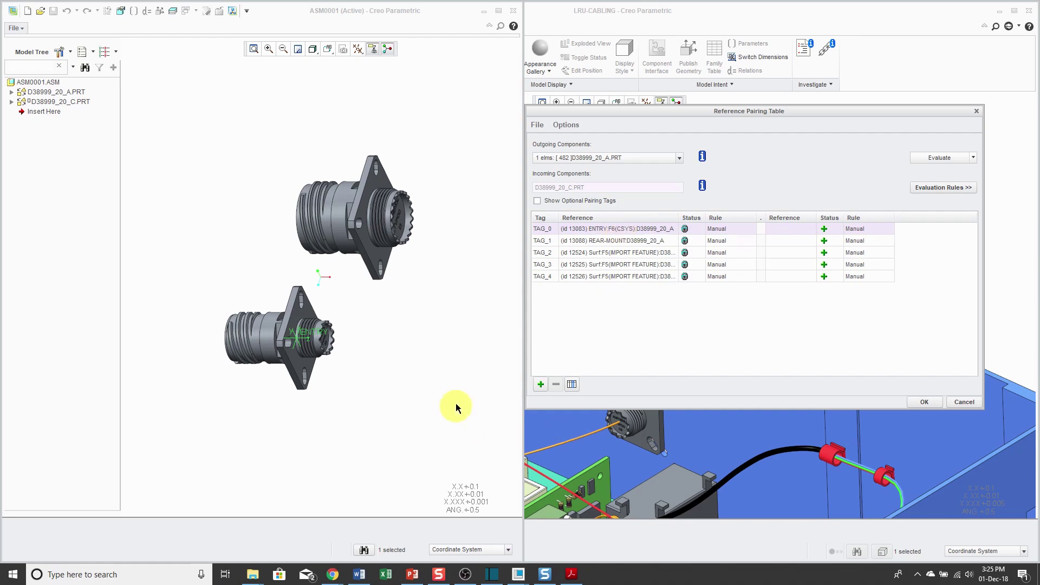
{"action": "left_click", "coordinate": [357, 49]}
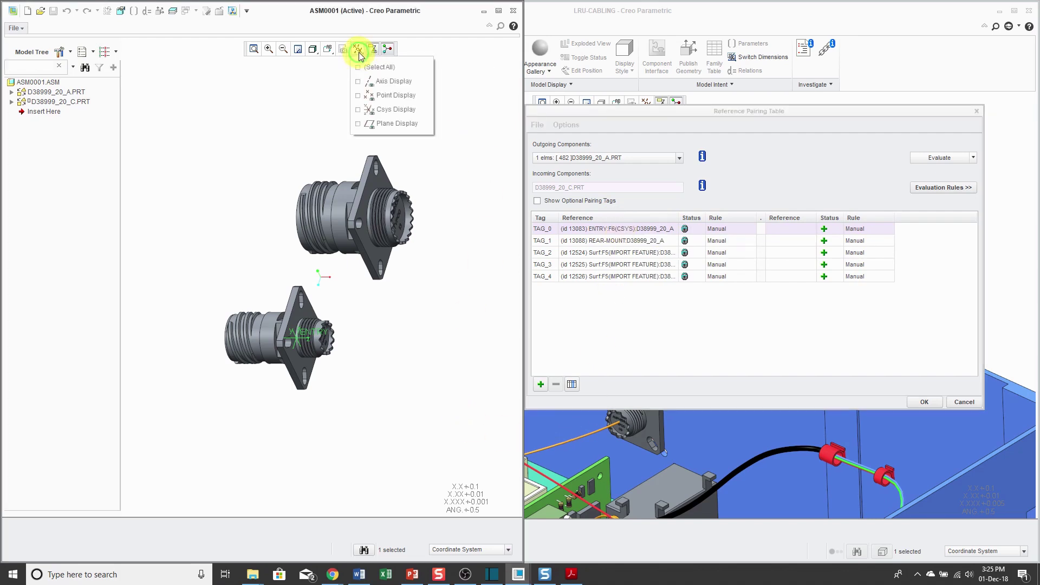
{"action": "left_click", "coordinate": [404, 110]}
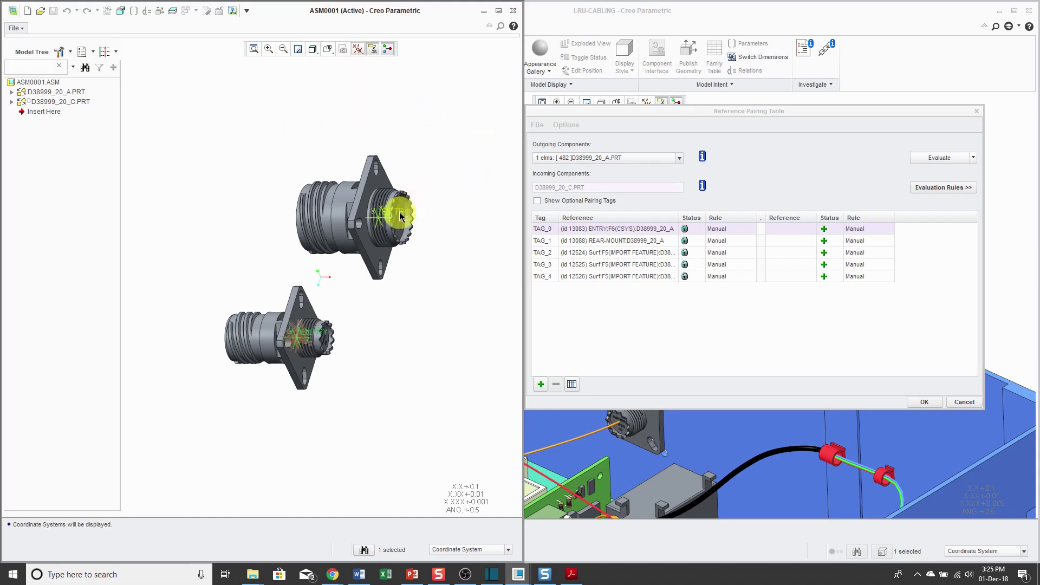
{"action": "left_click", "coordinate": [11, 102]}
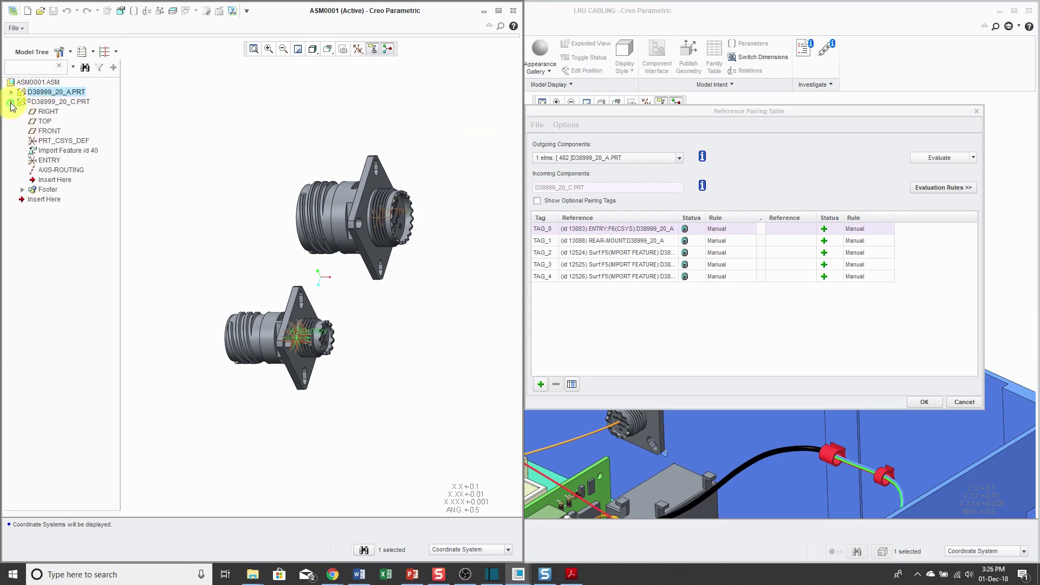
{"action": "left_click", "coordinate": [49, 162]}
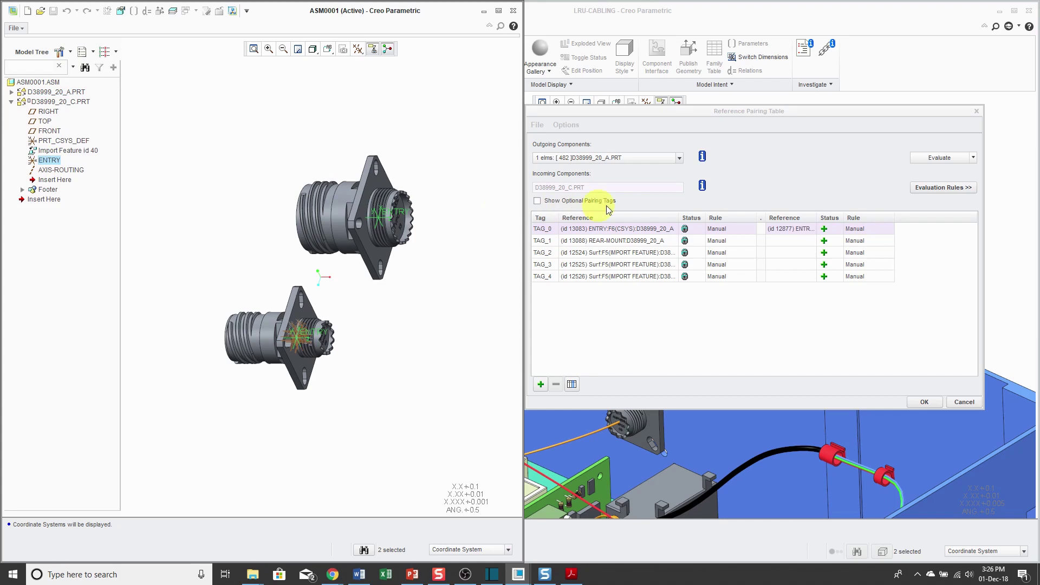
Pair TAG_1 with the REAR-MOUNT interface under the C part's Footer > INTERFACES.
{"action": "left_click", "coordinate": [582, 241]}
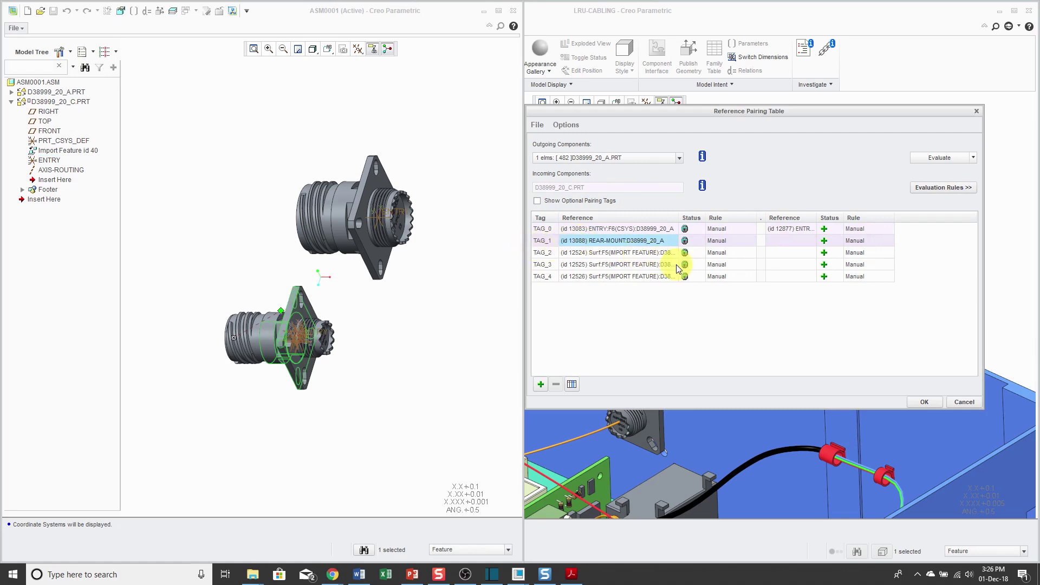
{"action": "left_click", "coordinate": [22, 190]}
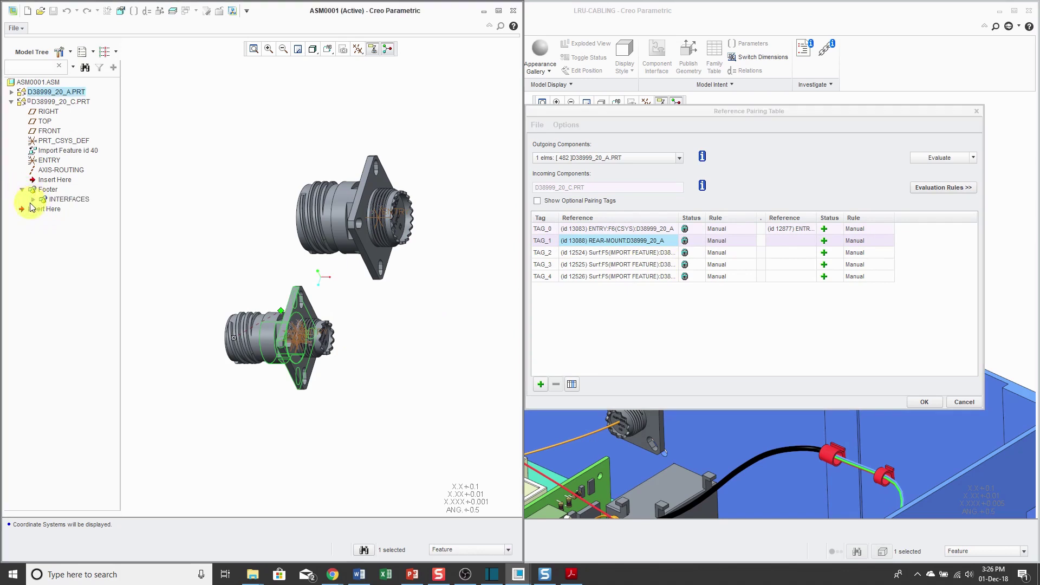
{"action": "left_click", "coordinate": [32, 200]}
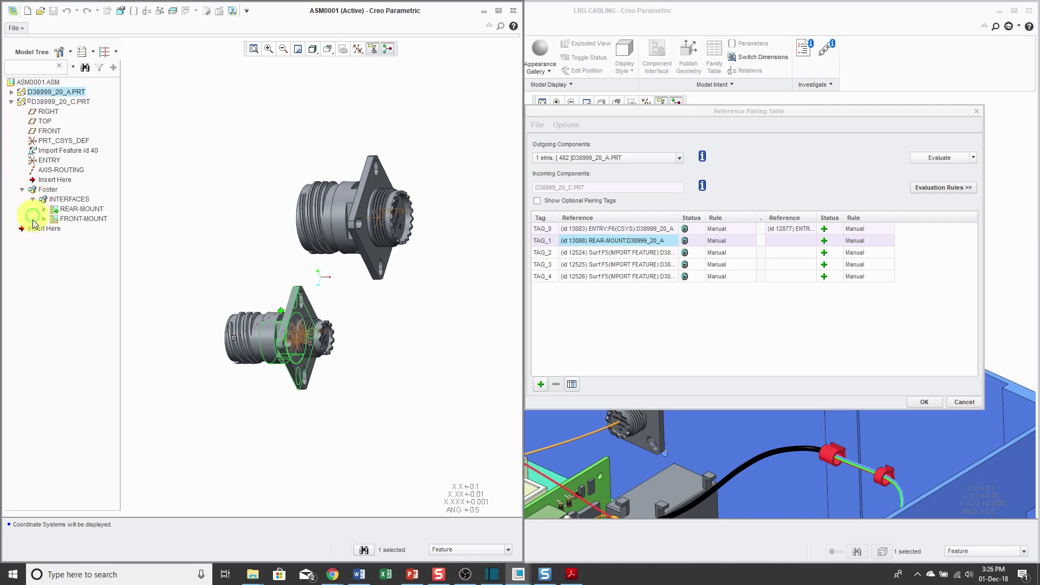
{"action": "left_click", "coordinate": [79, 210]}
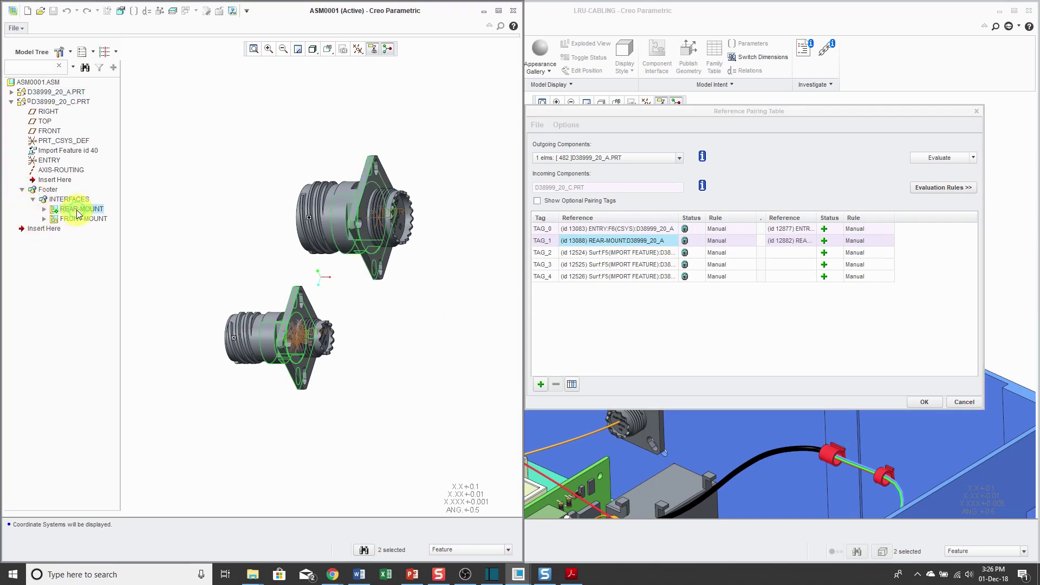
Pair TAG_2, TAG_3 and TAG_4 with the upper connector's surface, flange face and flange edge.
{"action": "left_click", "coordinate": [635, 255]}
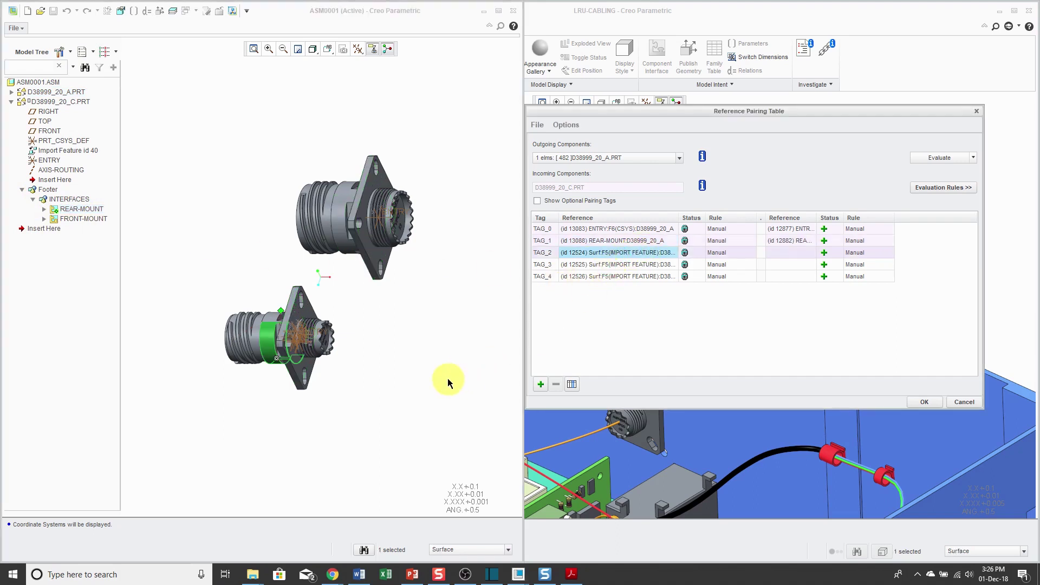
{"action": "scroll", "coordinate": [333, 285], "scroll_direction": "down", "scroll_amount": 2}
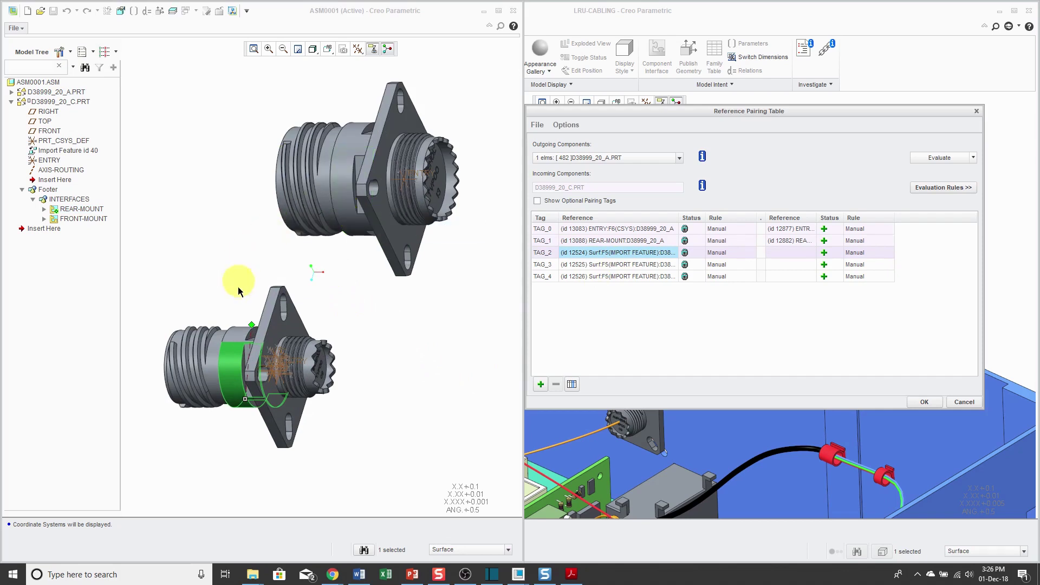
{"action": "left_click", "coordinate": [252, 323]}
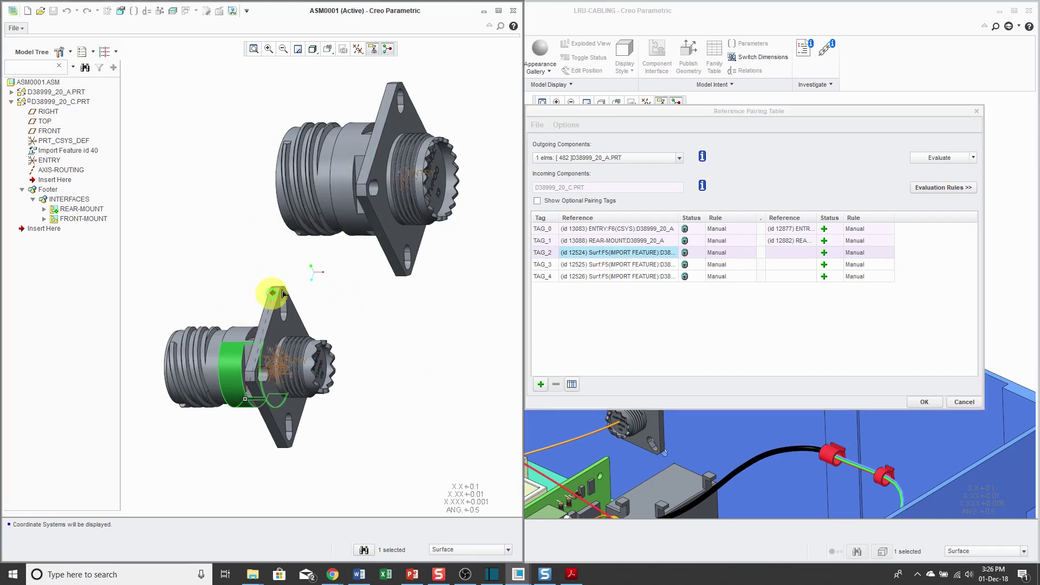
{"action": "left_click", "coordinate": [356, 227]}
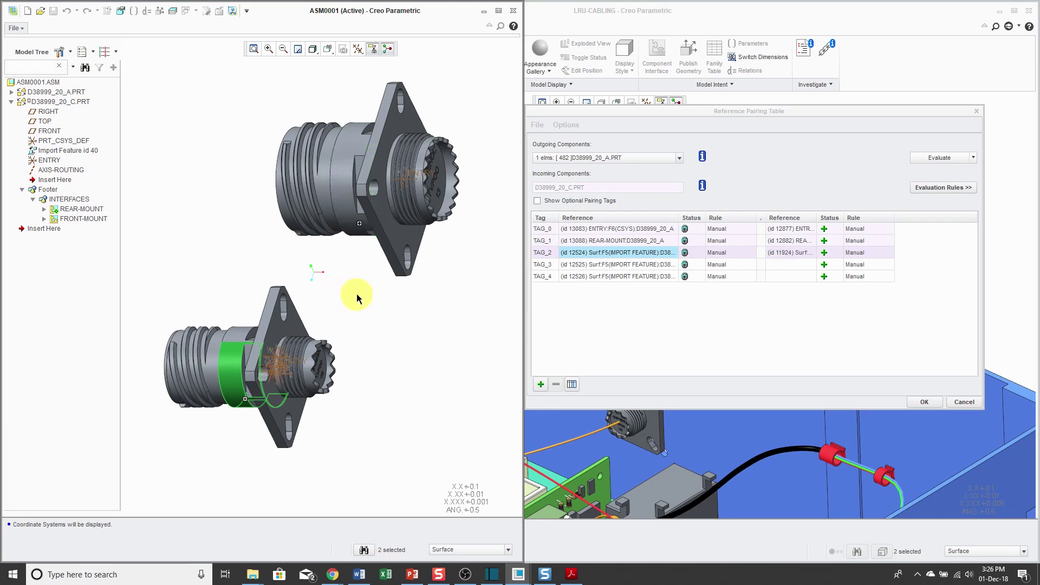
{"action": "left_click", "coordinate": [637, 264]}
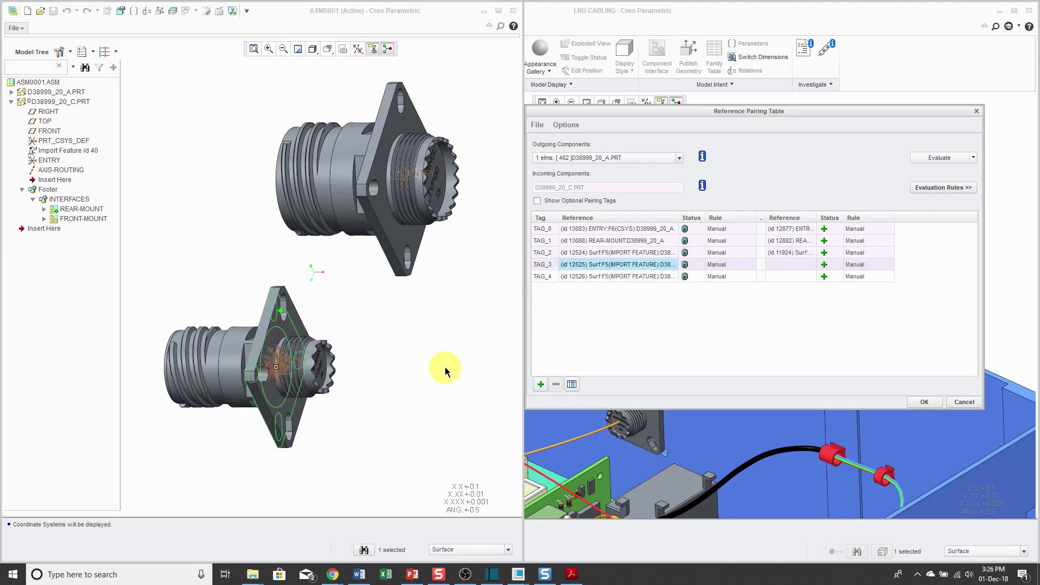
{"action": "middle_click_drag", "start_coordinate": [371, 326], "coordinate": [409, 302]}
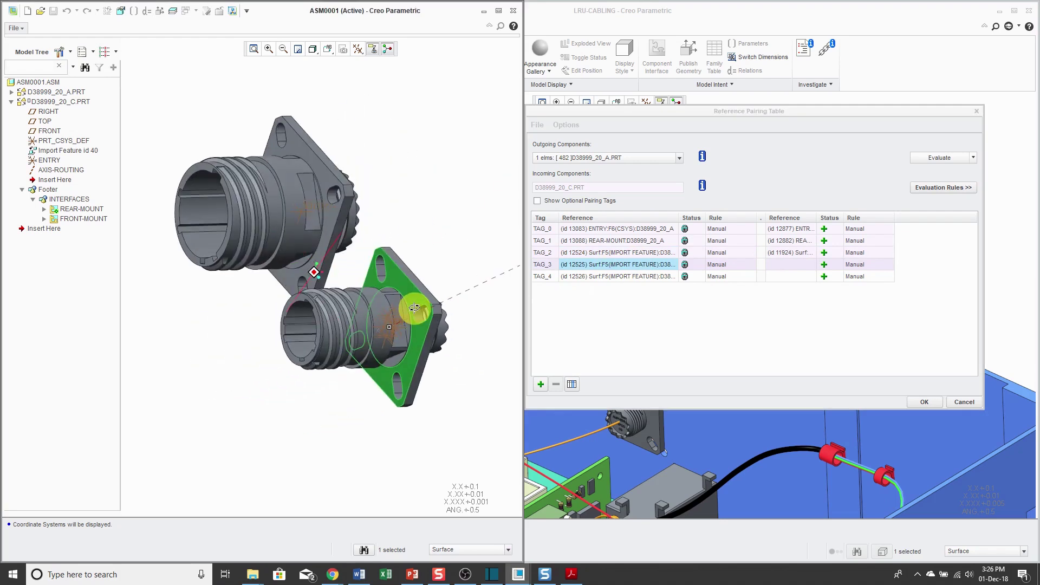
{"action": "left_click", "coordinate": [330, 185]}
{"action": "left_click", "coordinate": [569, 277]}
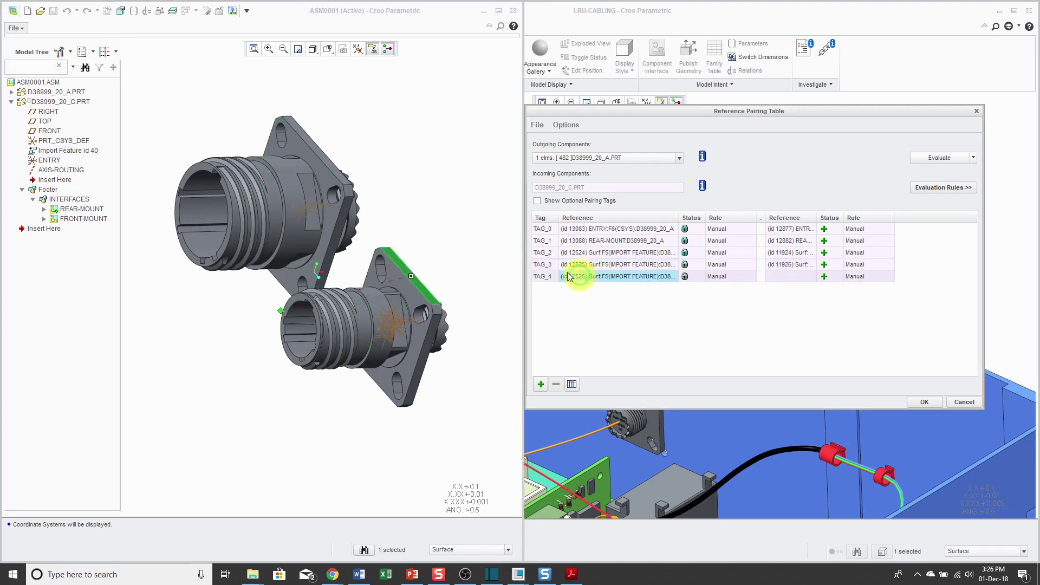
{"action": "scroll", "coordinate": [336, 151], "scroll_direction": "down", "scroll_amount": 2}
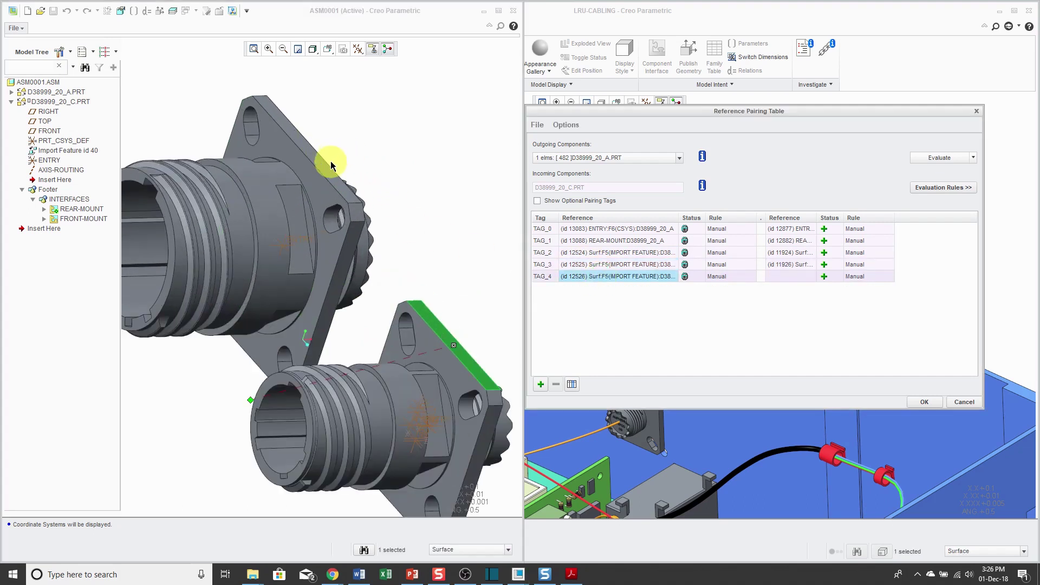
{"action": "left_click", "coordinate": [324, 172]}
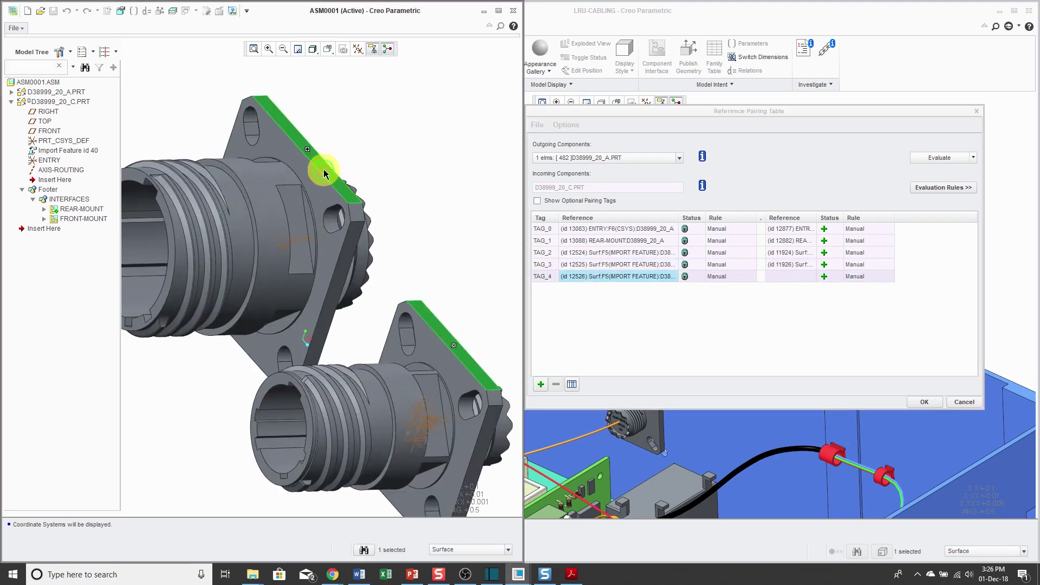
{"action": "scroll", "coordinate": [370, 167], "scroll_direction": "up", "scroll_amount": 1}
{"action": "scroll", "coordinate": [370, 167], "scroll_direction": "up", "scroll_amount": 1}
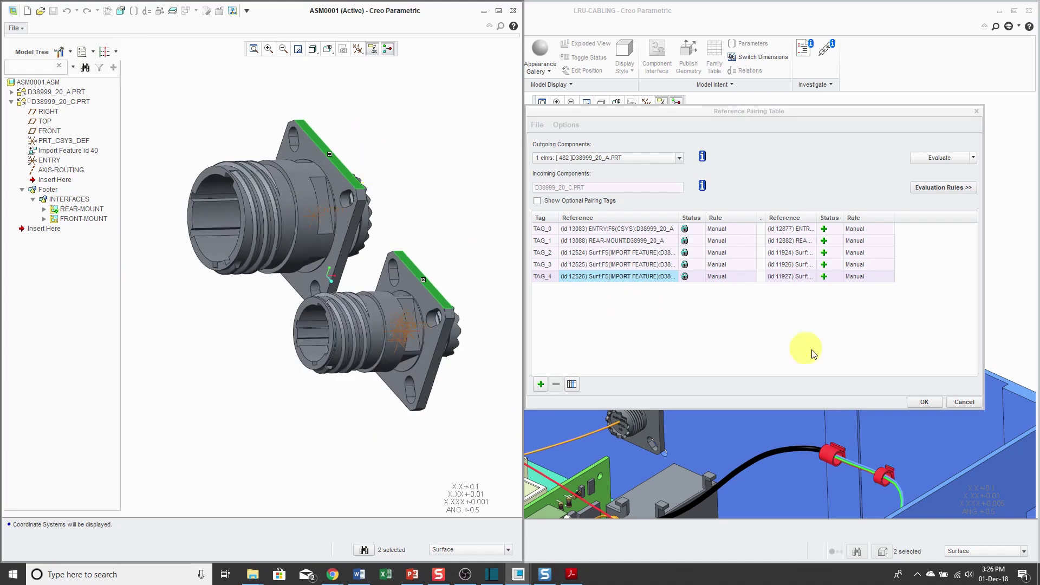
Confirm the pairings, apply the replacement, and turn off coordinate system display.
{"action": "left_click", "coordinate": [924, 403]}
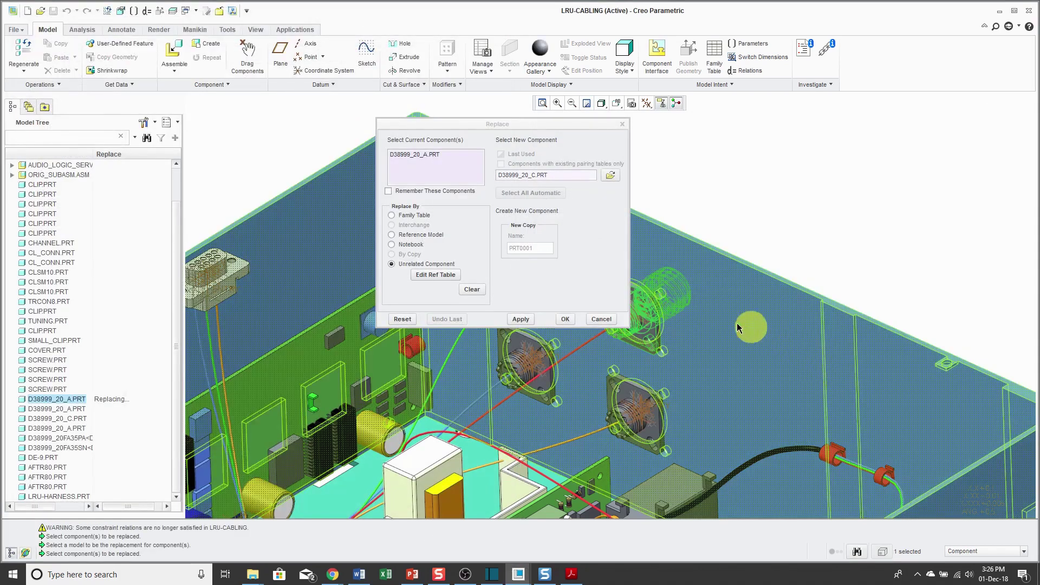
{"action": "left_click", "coordinate": [565, 320]}
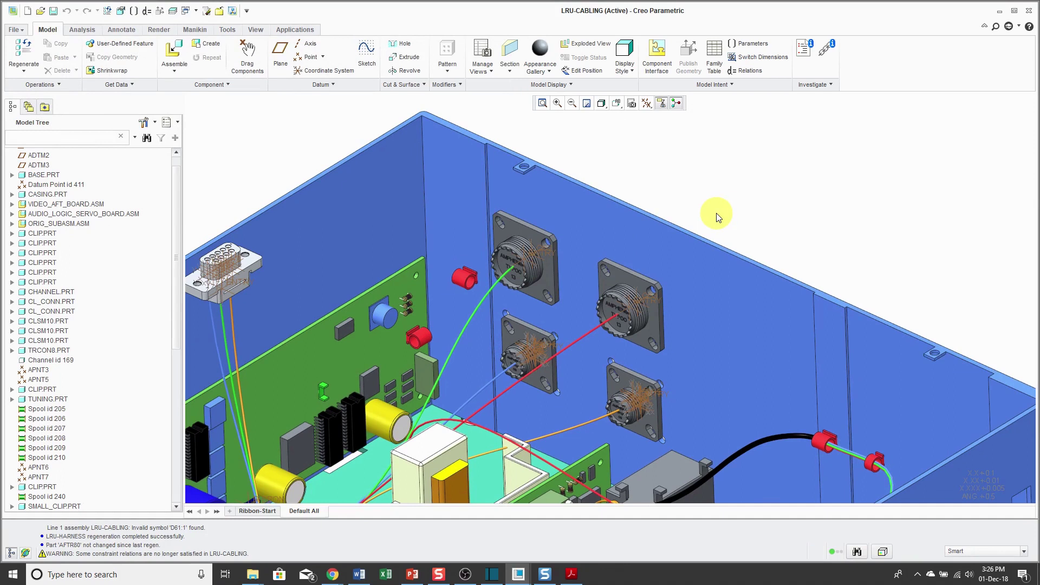
{"action": "left_click", "coordinate": [646, 103]}
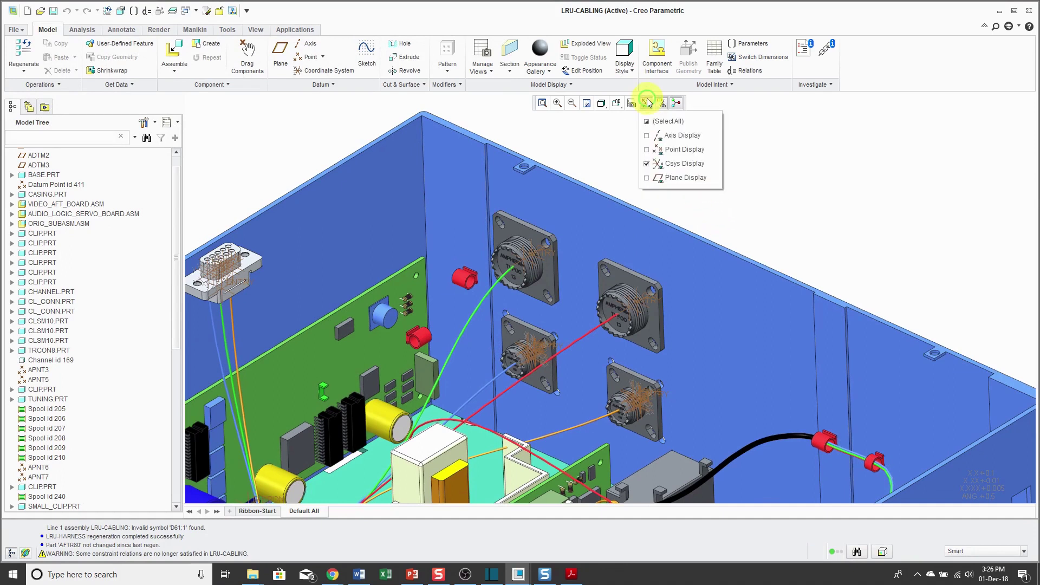
{"action": "left_click", "coordinate": [675, 165]}
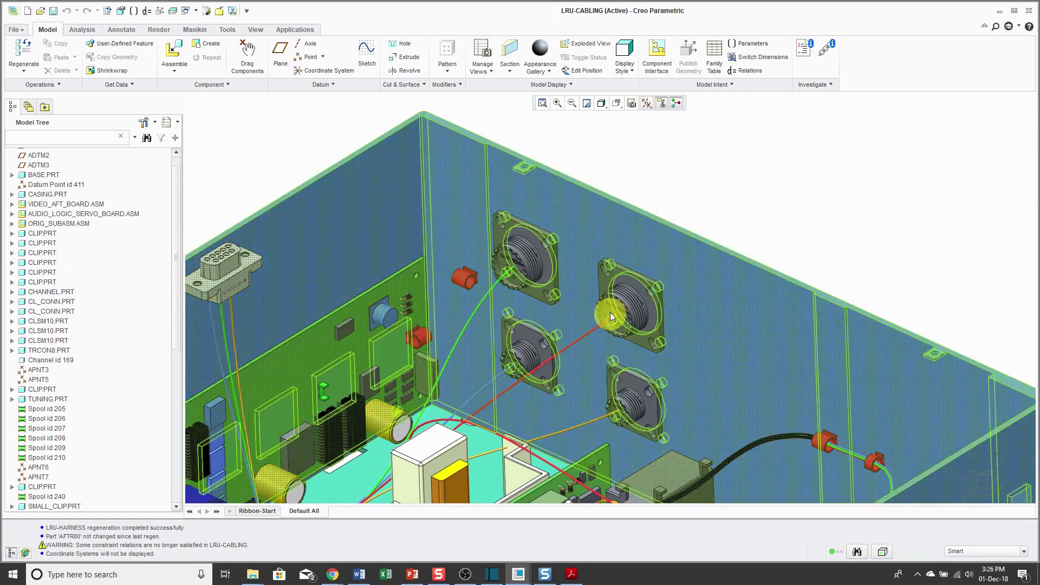
{"action": "scroll", "coordinate": [610, 312], "scroll_direction": "up", "scroll_amount": 3}
{"action": "left_click", "coordinate": [859, 176]}
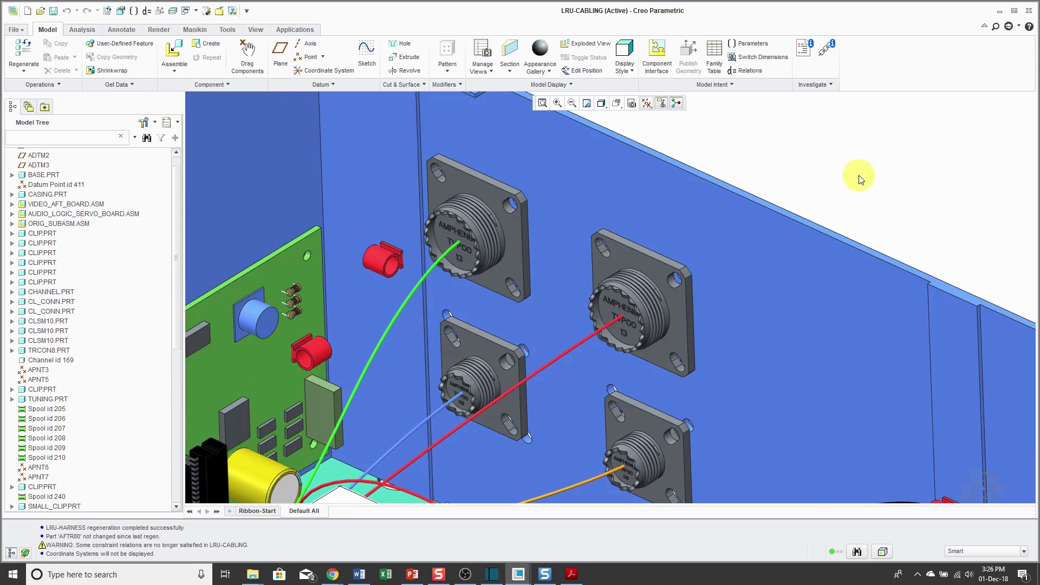